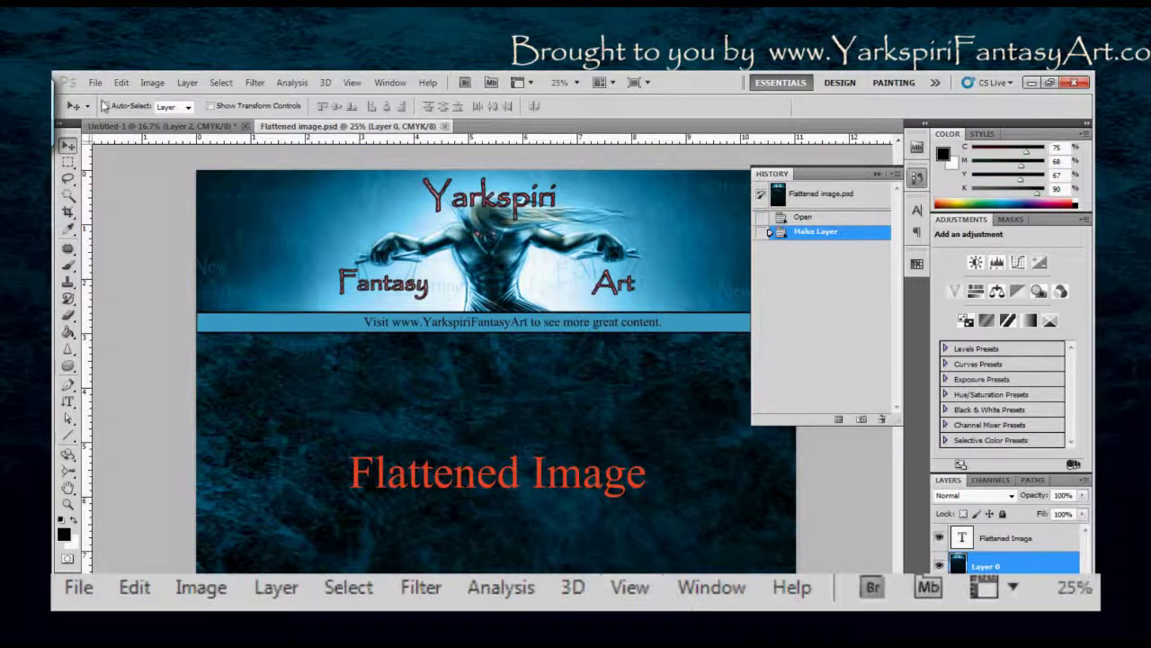
Open the File menu for Flattened image.psd
{"action": "left_click", "coordinate": [95, 83]}
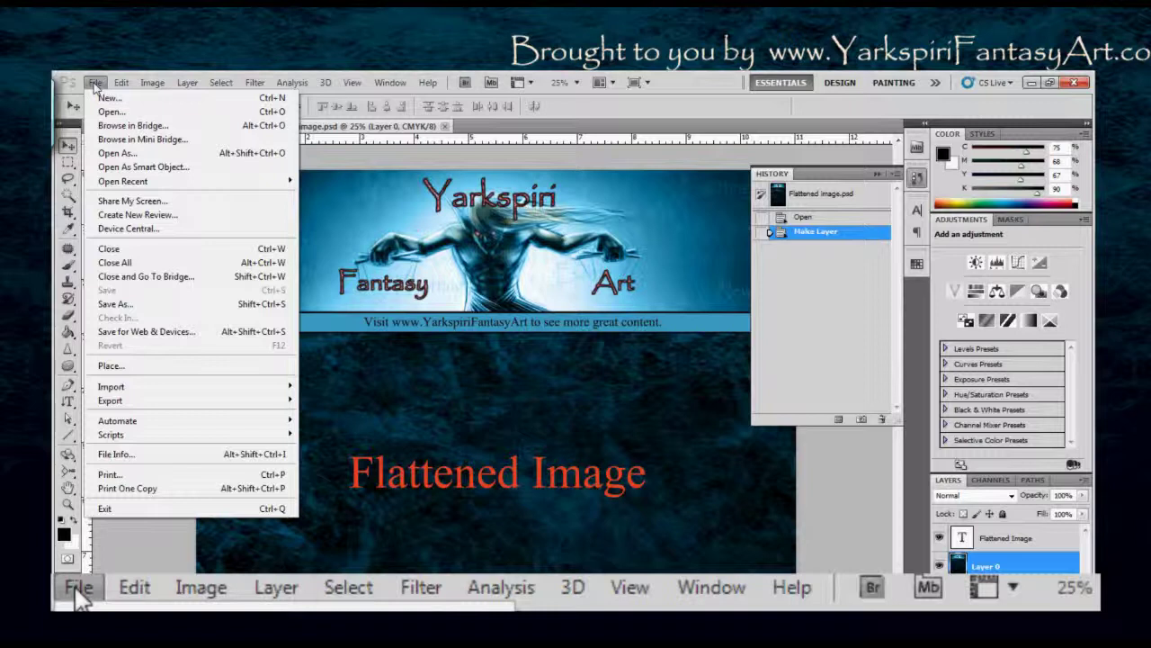
{"action": "left_click", "coordinate": [153, 82]}
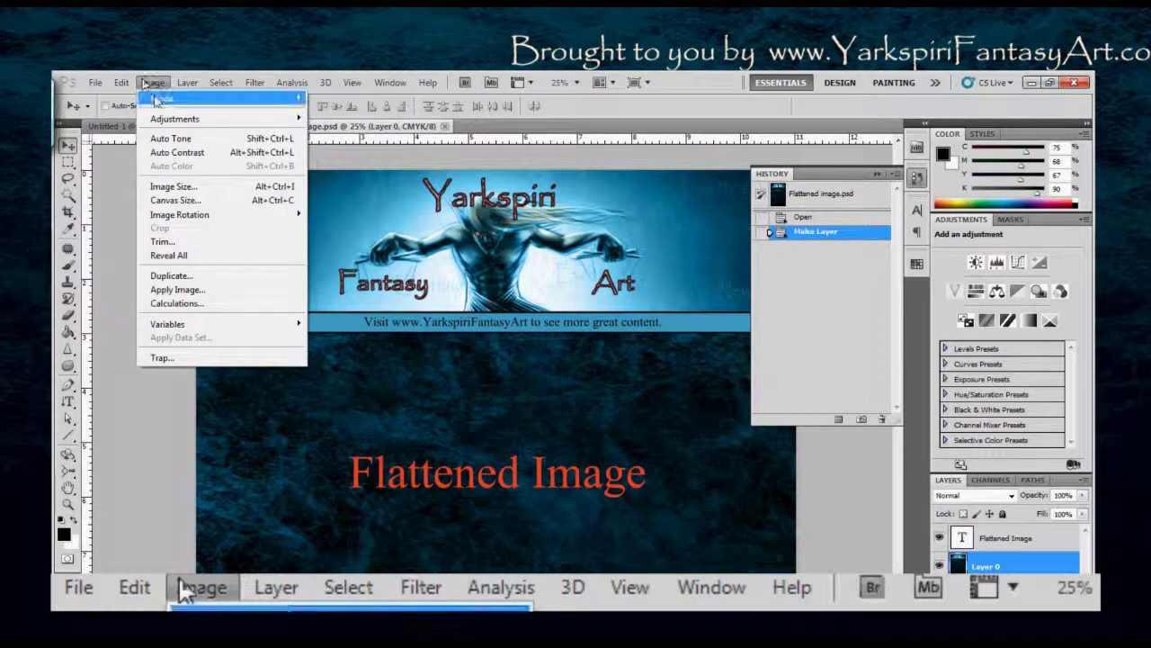
{"action": "mouse_move", "coordinate": [158, 100]}
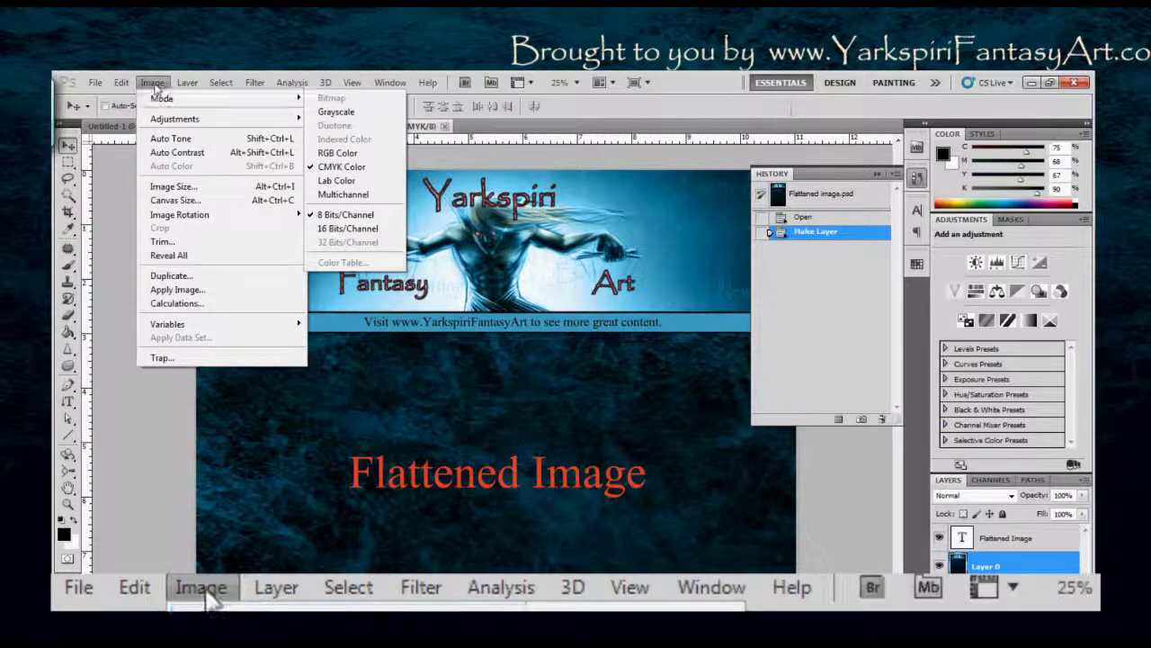
{"action": "mouse_move", "coordinate": [105, 93]}
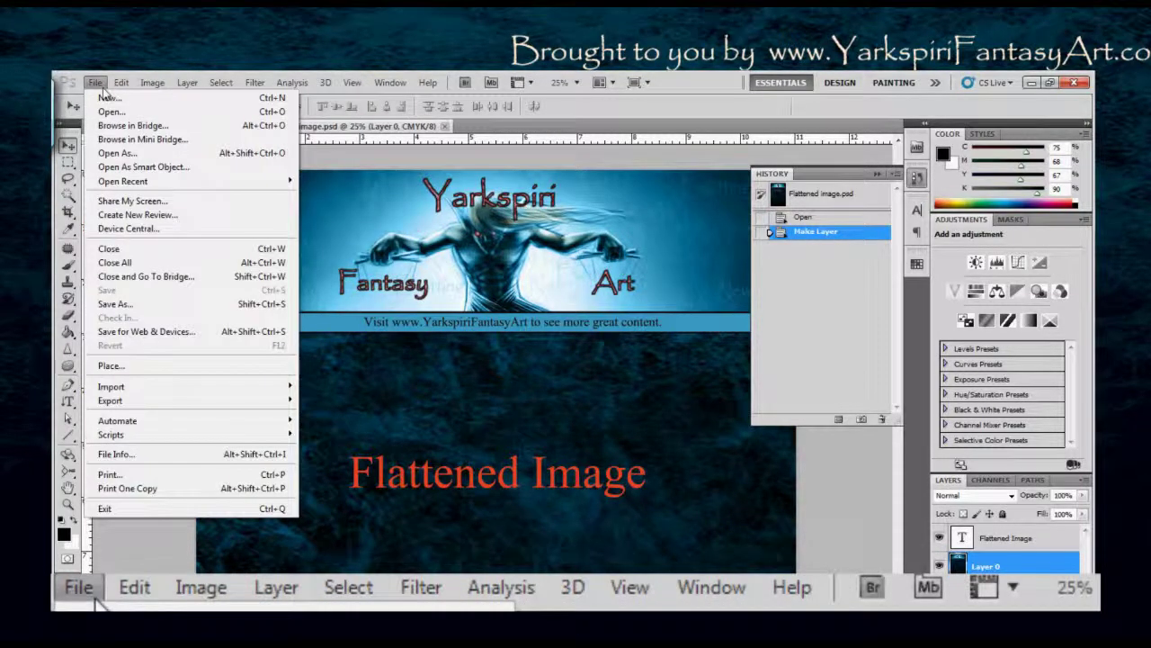
Review the Save As format list, keep Photoshop PSD, and cancel without saving
{"action": "left_click", "coordinate": [115, 303]}
{"action": "left_click", "coordinate": [698, 434]}
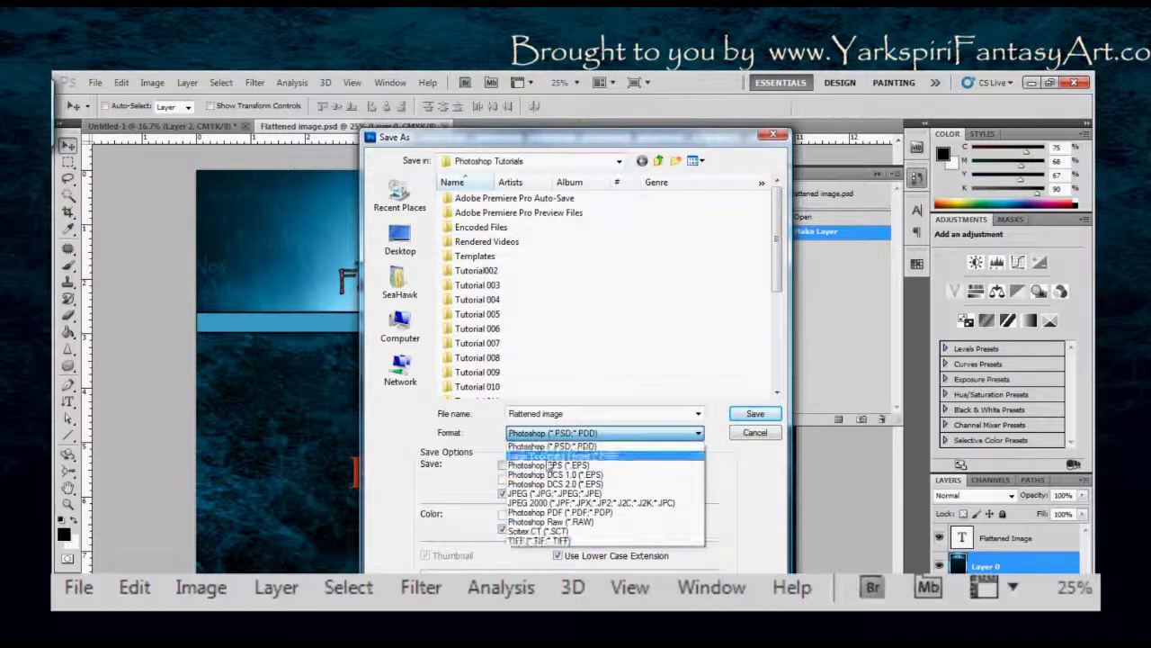
{"action": "left_click", "coordinate": [528, 539]}
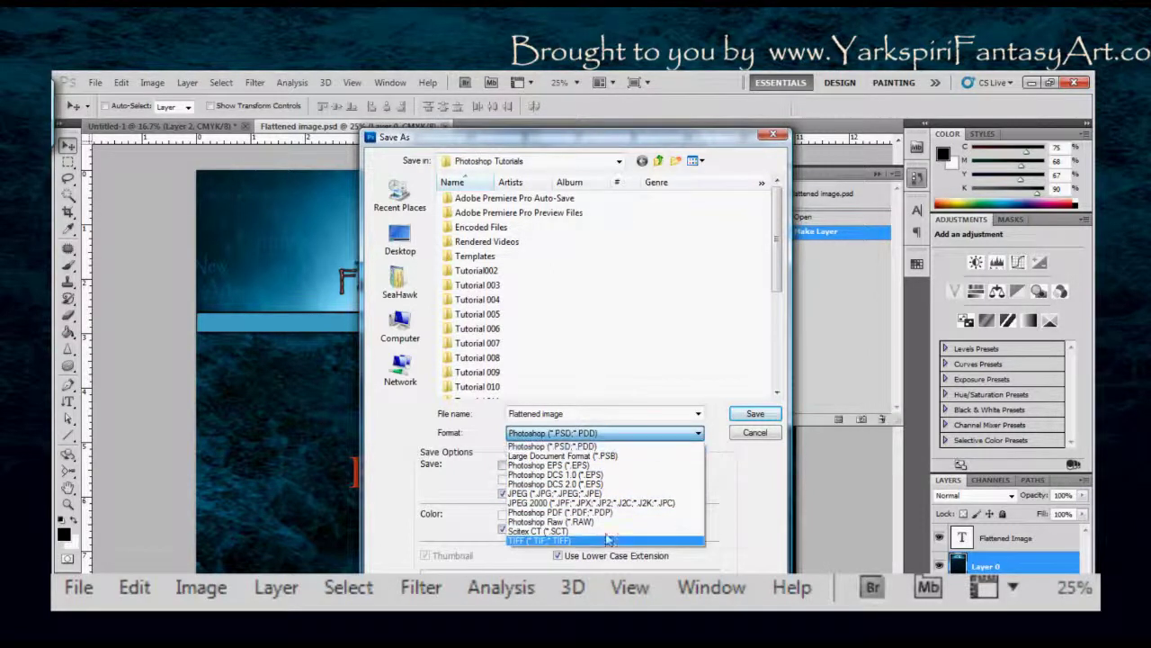
{"action": "left_click", "coordinate": [737, 438]}
{"action": "left_click", "coordinate": [738, 437]}
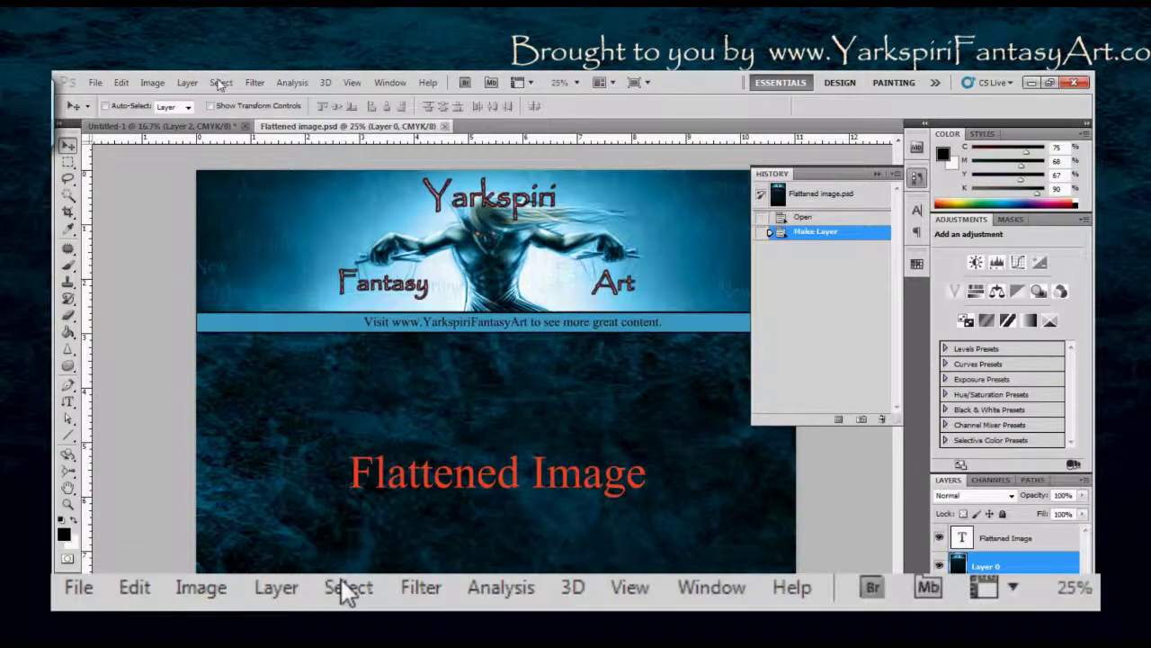
Convert the poster to RGB Color mode without merging its layers
{"action": "left_click", "coordinate": [152, 82]}
{"action": "mouse_move", "coordinate": [256, 99]}
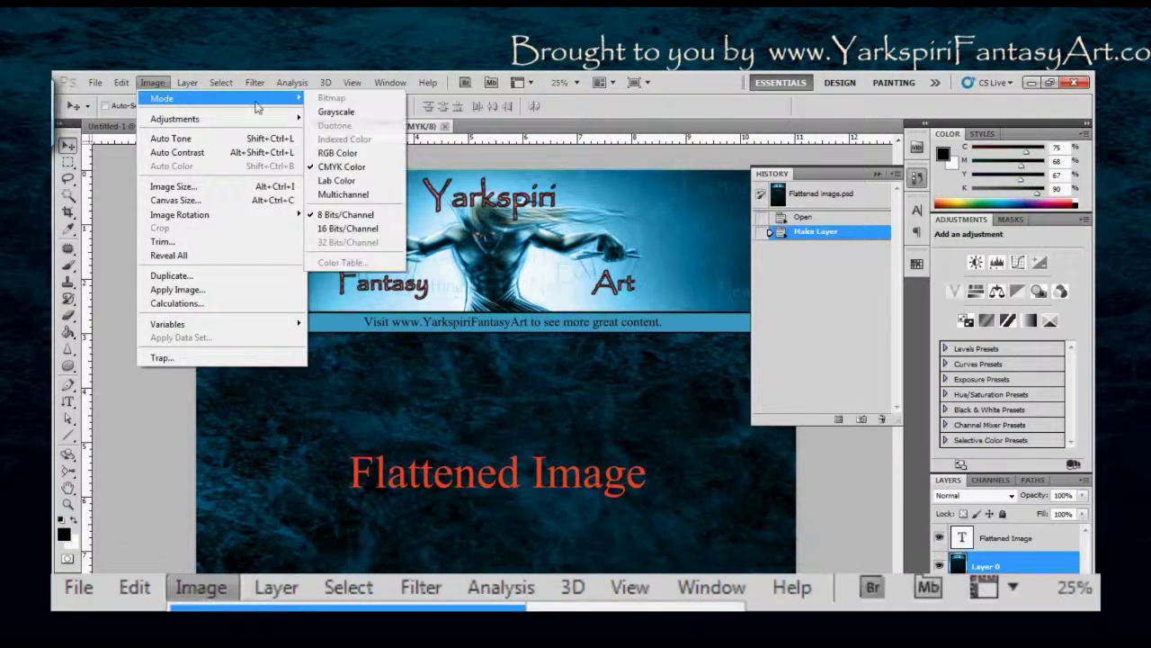
{"action": "left_click", "coordinate": [330, 155]}
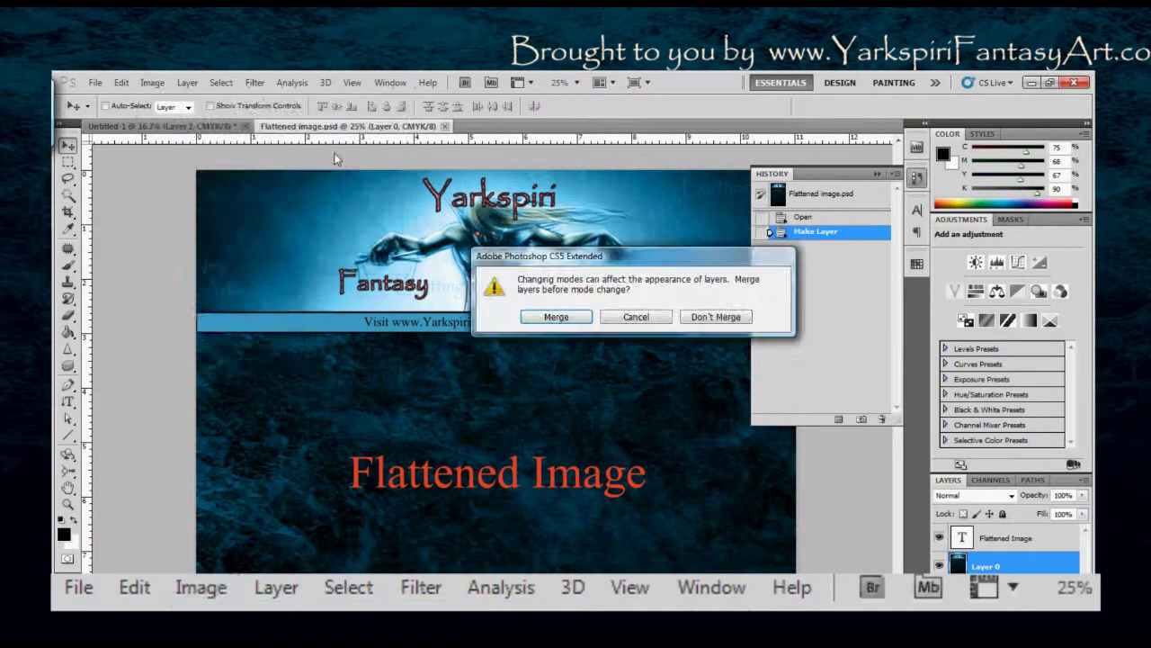
{"action": "left_click", "coordinate": [703, 318]}
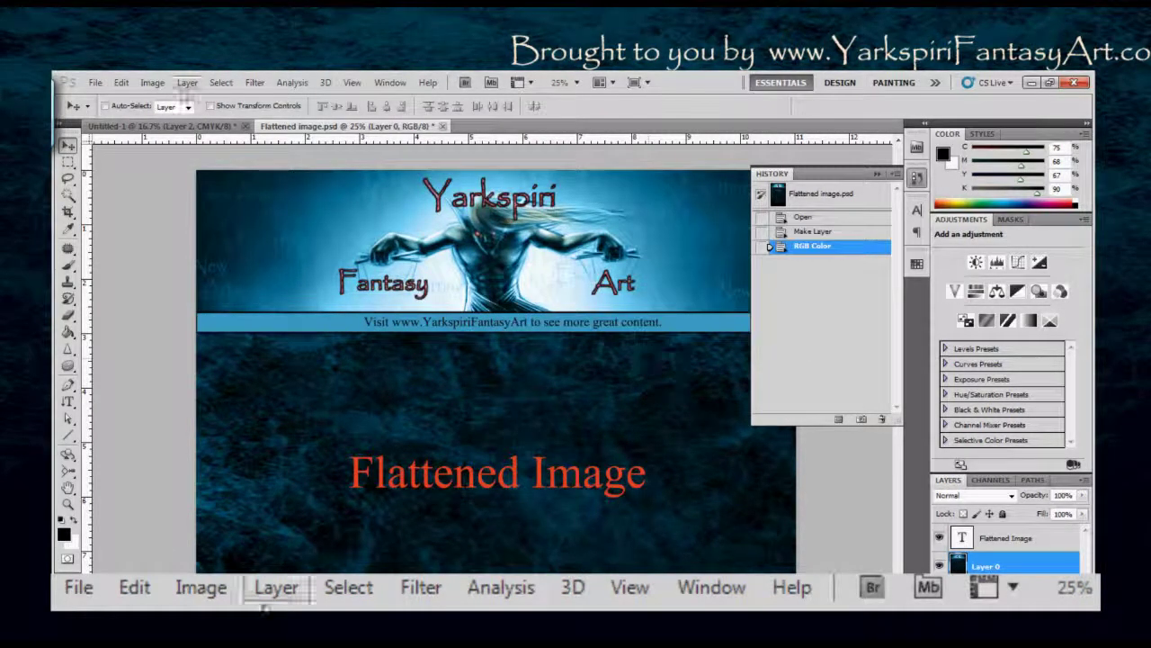
Browse the Save As format list again, then dismiss it without saving
{"action": "left_click", "coordinate": [97, 83]}
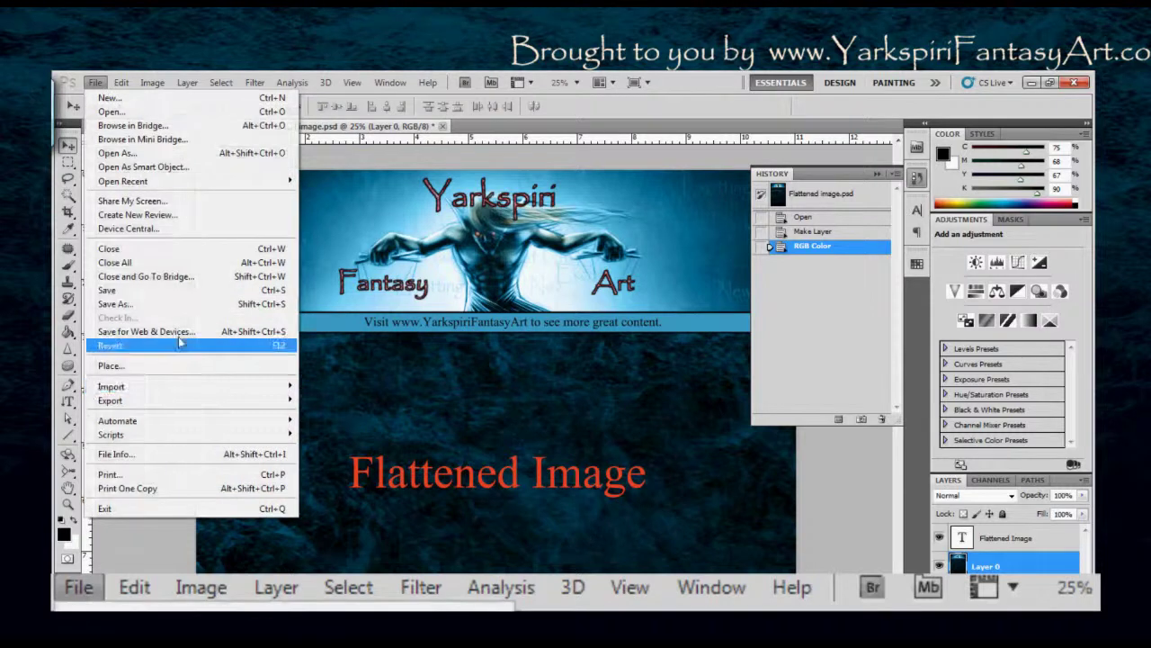
{"action": "left_click", "coordinate": [173, 306]}
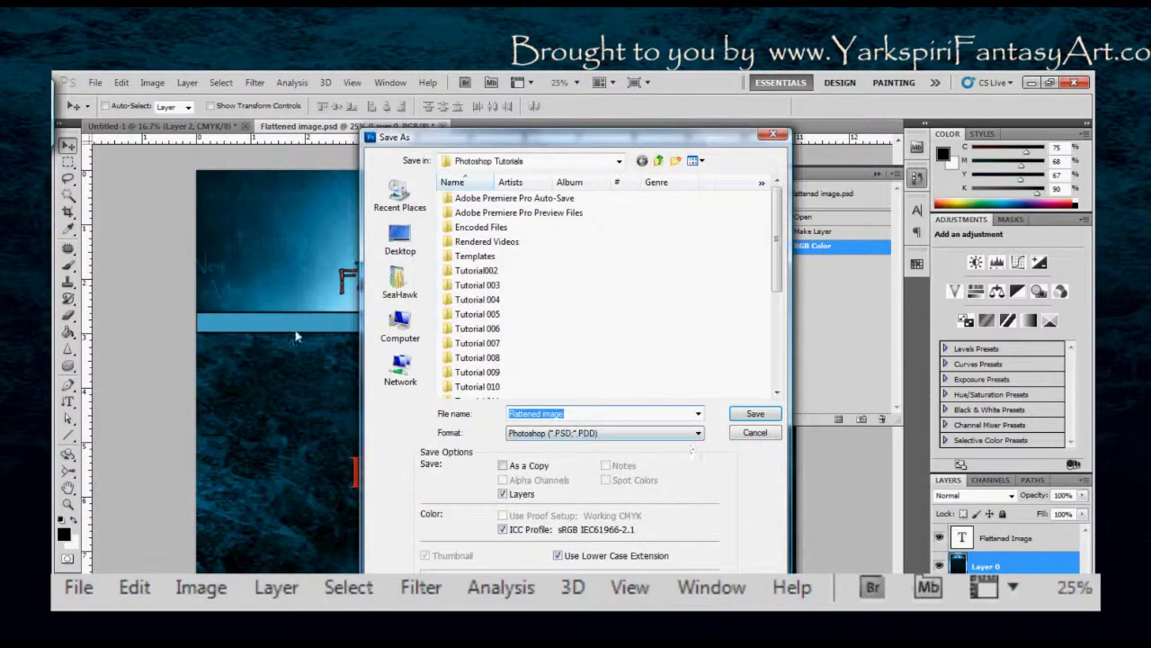
{"action": "left_click", "coordinate": [698, 432]}
{"action": "scroll", "coordinate": [699, 438], "scroll_direction": "down", "scroll_amount": 4}
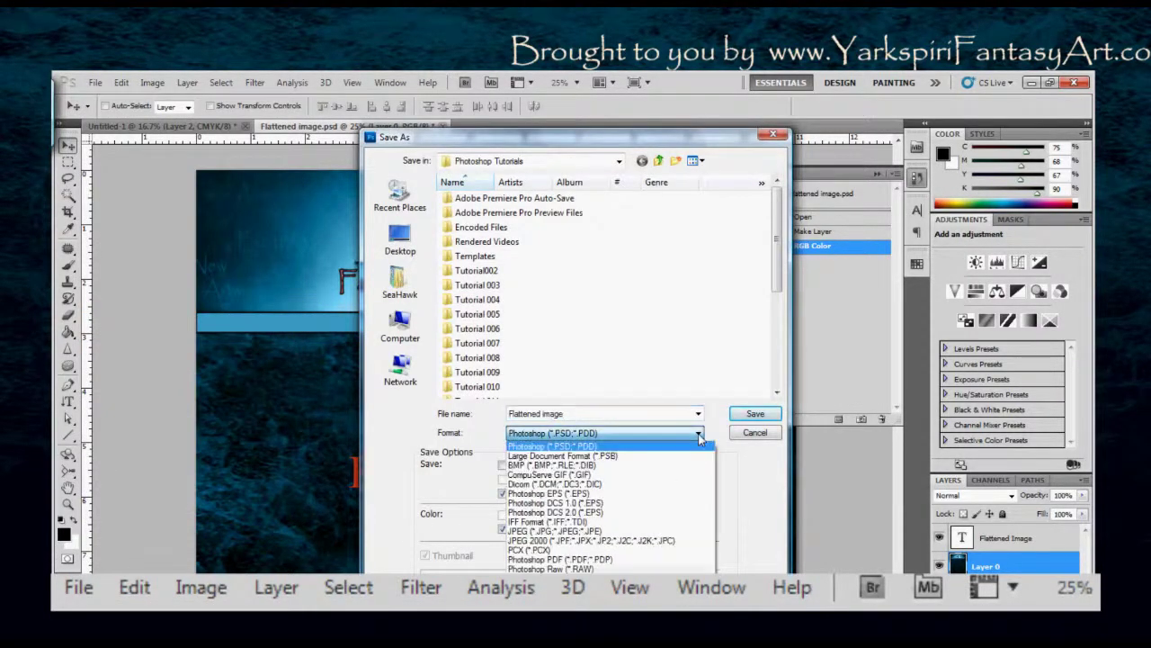
{"action": "scroll", "coordinate": [699, 438], "scroll_direction": "up", "scroll_amount": 4}
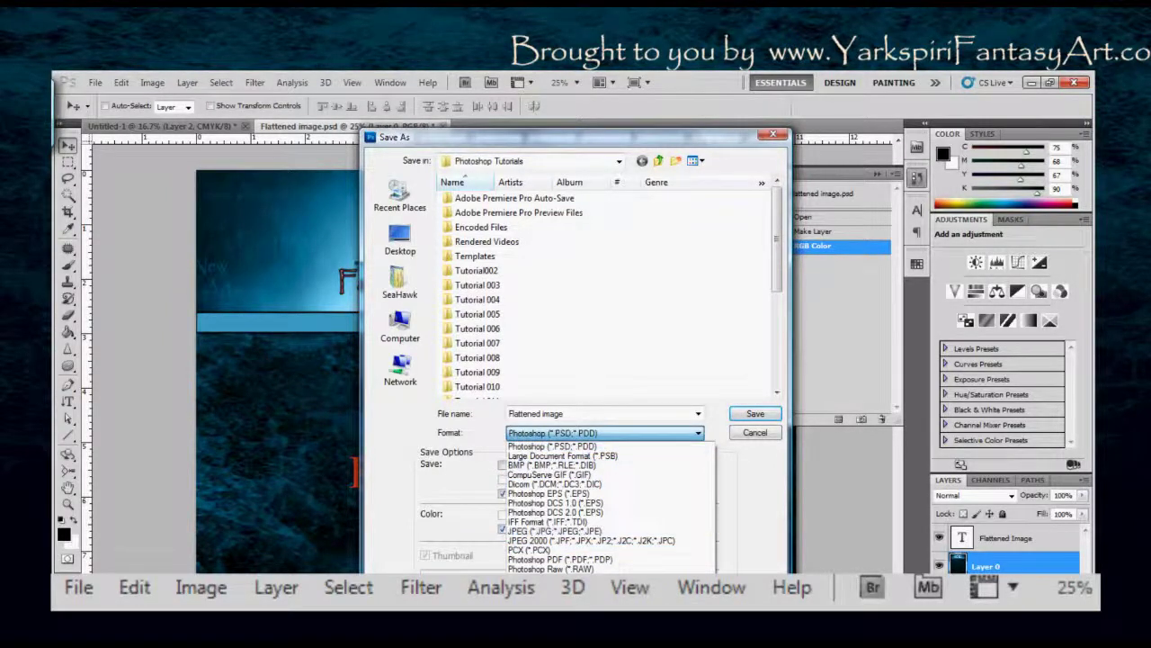
{"action": "key", "text": "Escape"}
{"action": "key", "text": "Escape"}
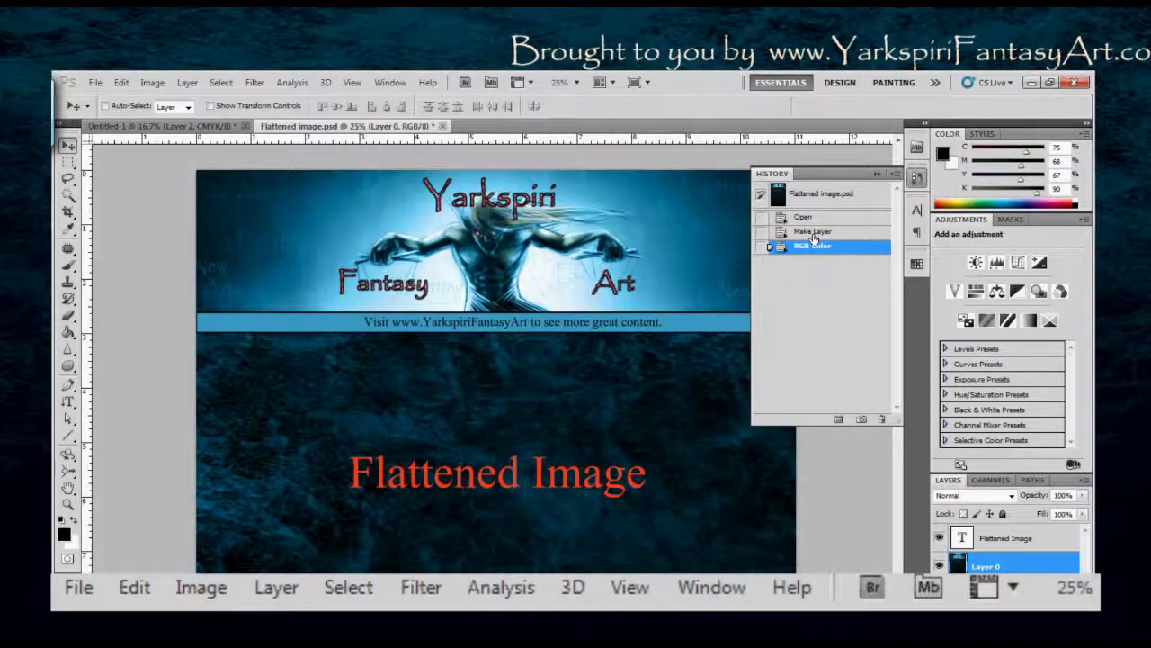
Revert to the Make Layer history state, decline the oversized web export, and open Image Size
{"action": "left_click", "coordinate": [810, 232]}
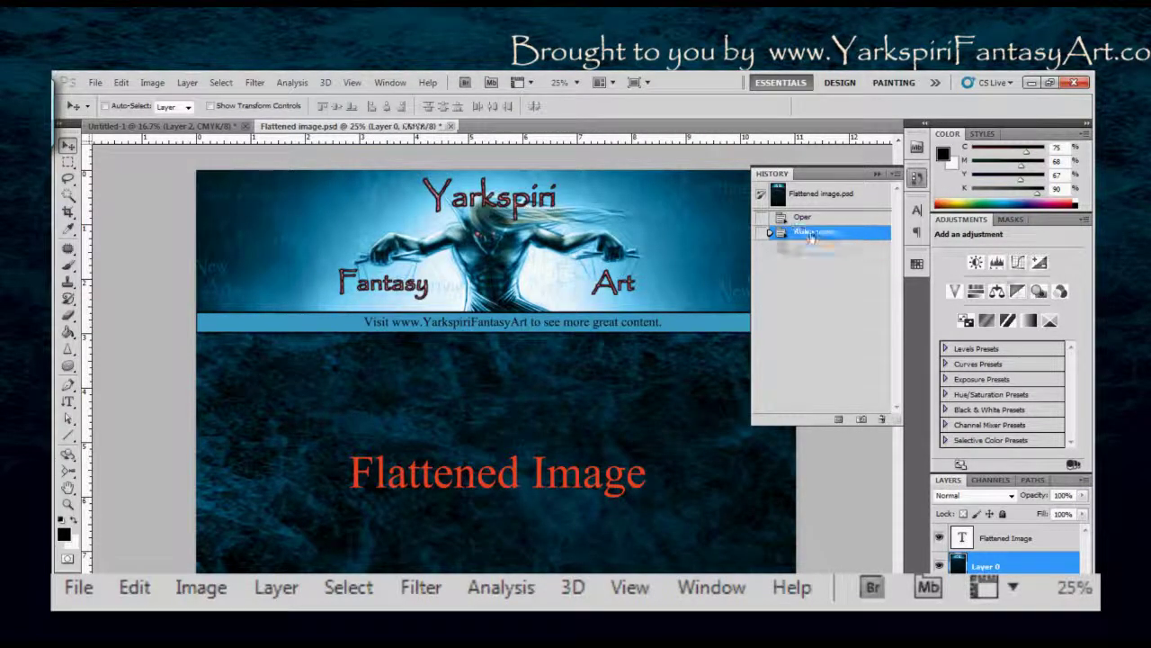
{"action": "left_click", "coordinate": [94, 83]}
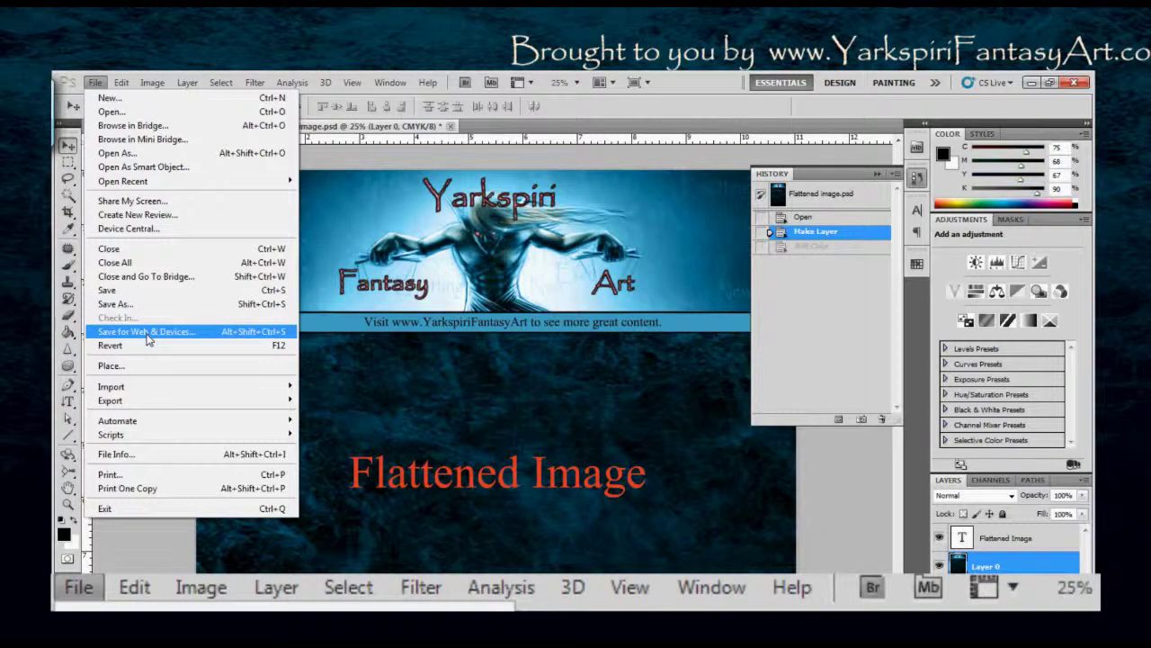
{"action": "left_click", "coordinate": [146, 333]}
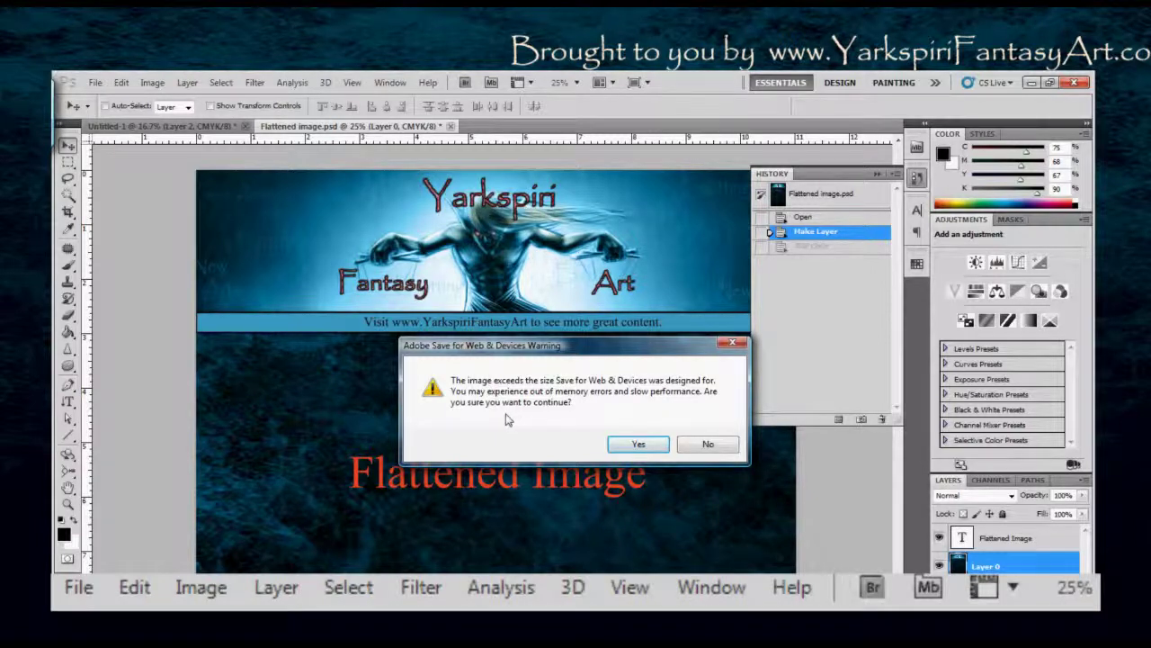
{"action": "left_click", "coordinate": [710, 445]}
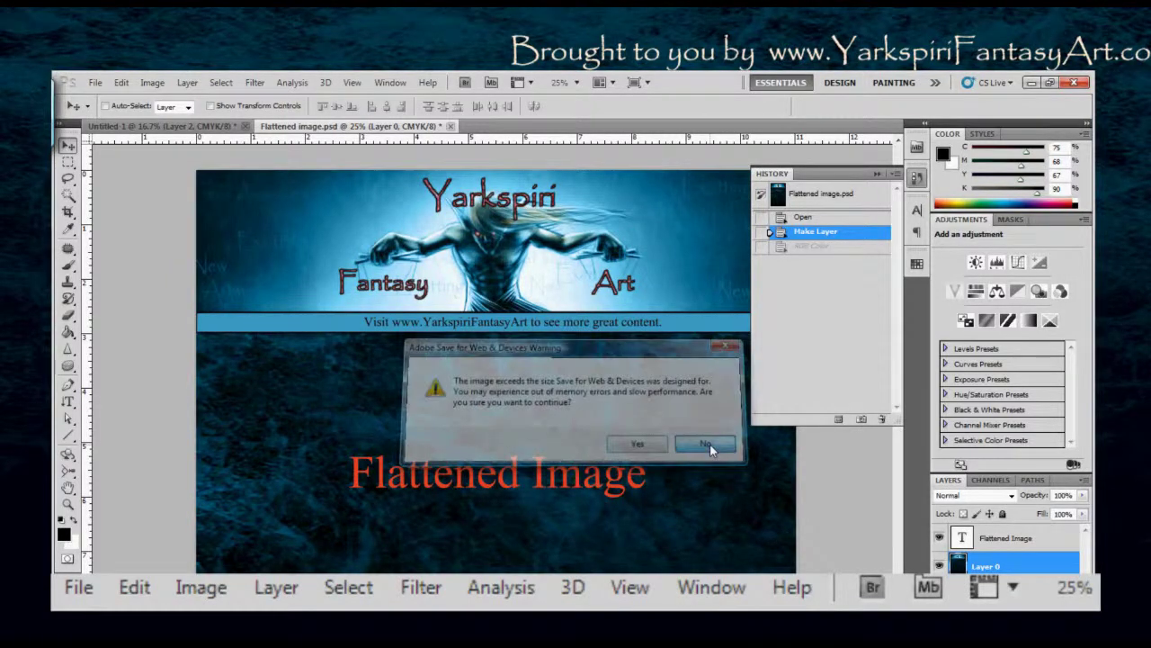
{"action": "key", "text": "ctrl+alt+i"}
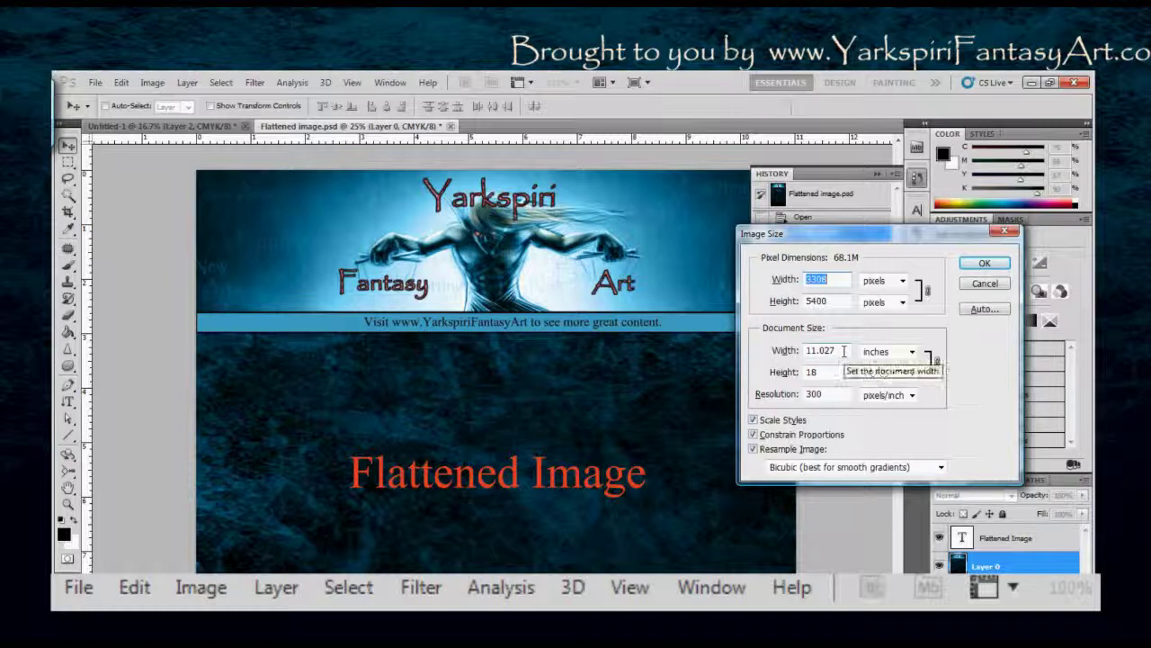
Resize the poster to 8.5 inches high at 72 pixels/inch
{"action": "left_click", "coordinate": [845, 350]}
{"action": "double_click", "coordinate": [845, 349]}
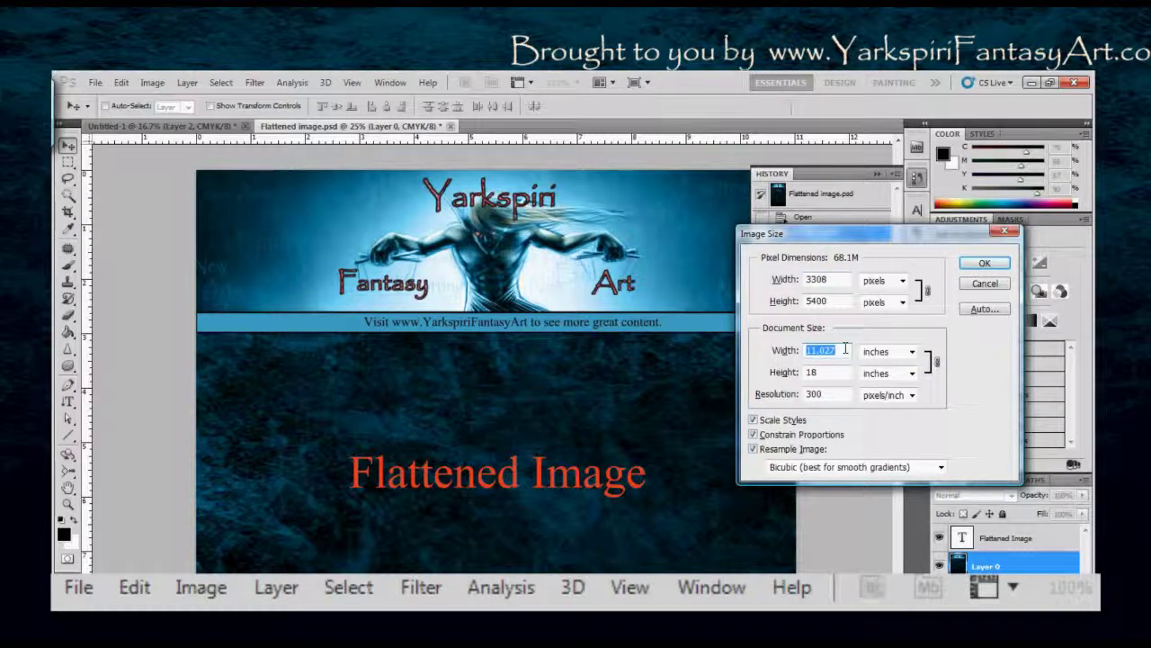
{"action": "double_click", "coordinate": [830, 372]}
{"action": "type", "text": "8.5"}
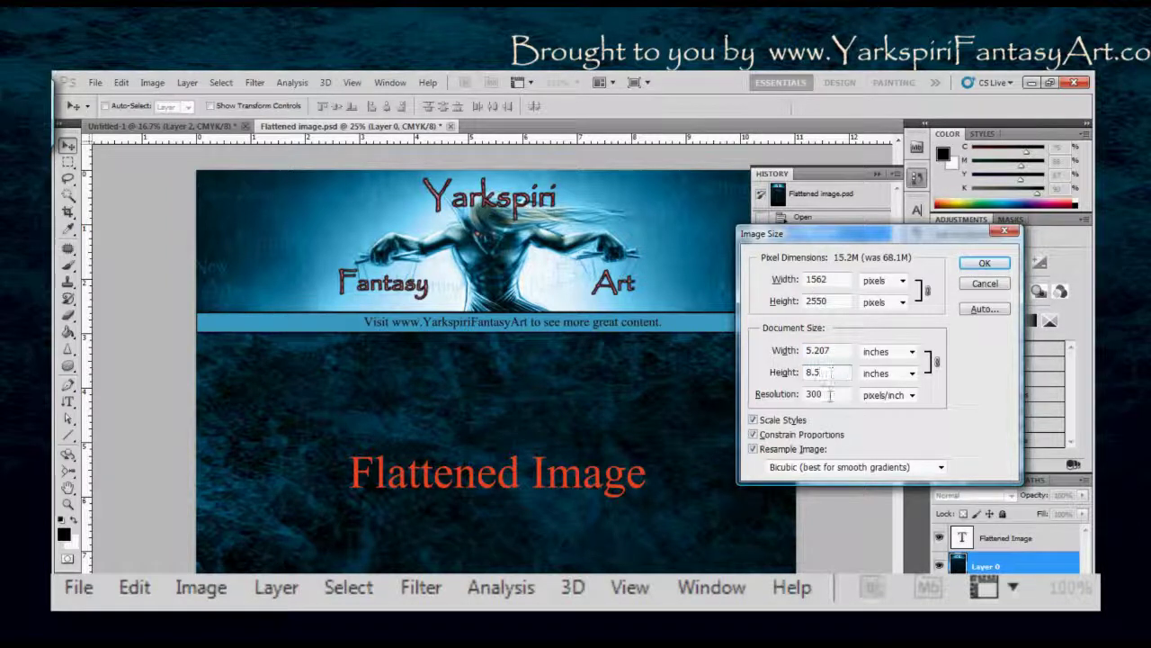
{"action": "left_click", "coordinate": [829, 394]}
{"action": "double_click", "coordinate": [829, 394]}
{"action": "type", "text": "72"}
{"action": "key", "text": "Return"}
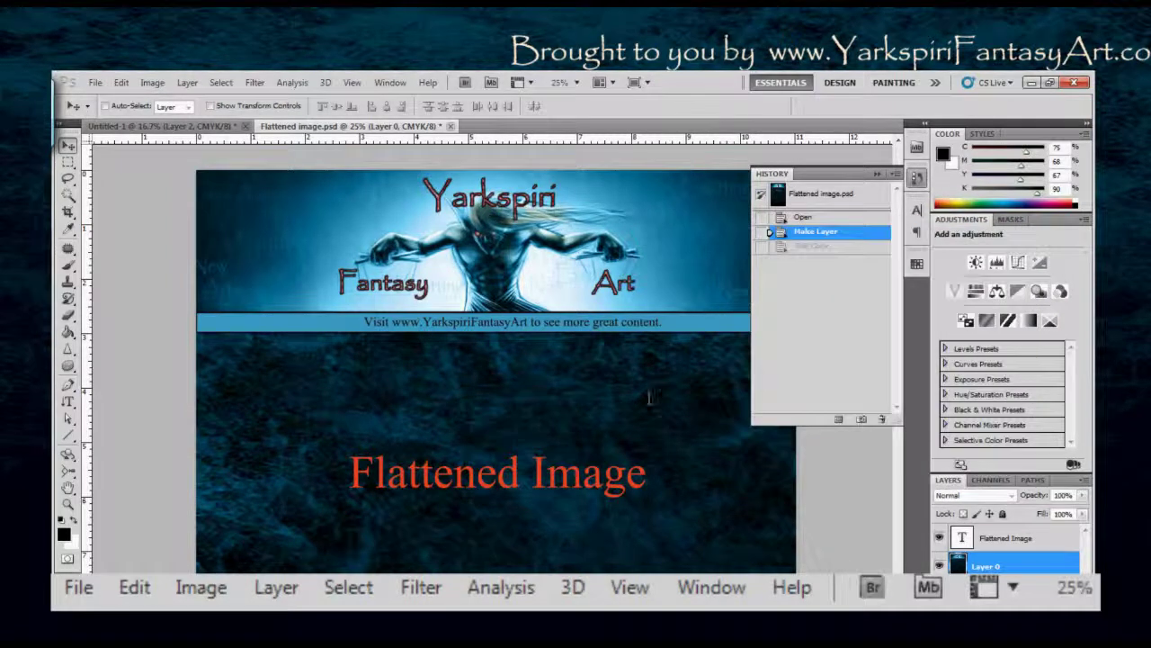
Toggle the resize with Ctrl+Z, zoom to 200% and pan to the Yarkspiri banner
{"action": "key", "text": "ctrl+z"}
{"action": "key", "text": "ctrl+z"}
{"action": "key", "text": "ctrl+z"}
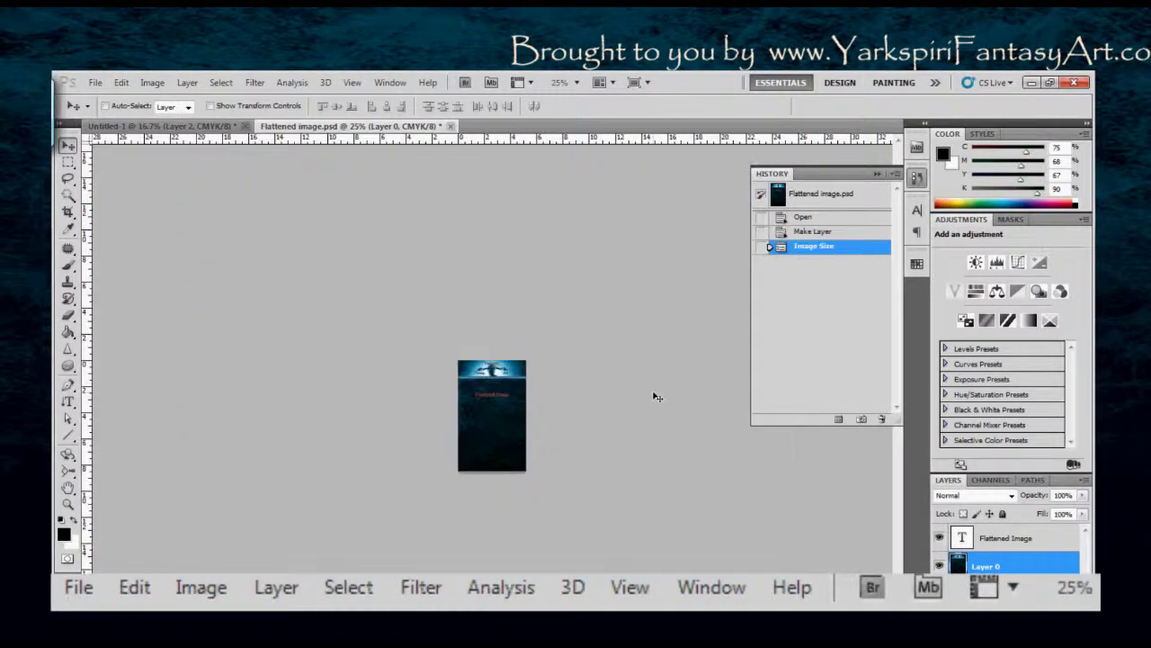
{"action": "key", "text": "ctrl+plus"}
{"action": "key", "text": "ctrl+plus"}
{"action": "key", "text": "ctrl+plus"}
{"action": "key", "text": "ctrl+plus"}
{"action": "key", "text": "ctrl+plus"}
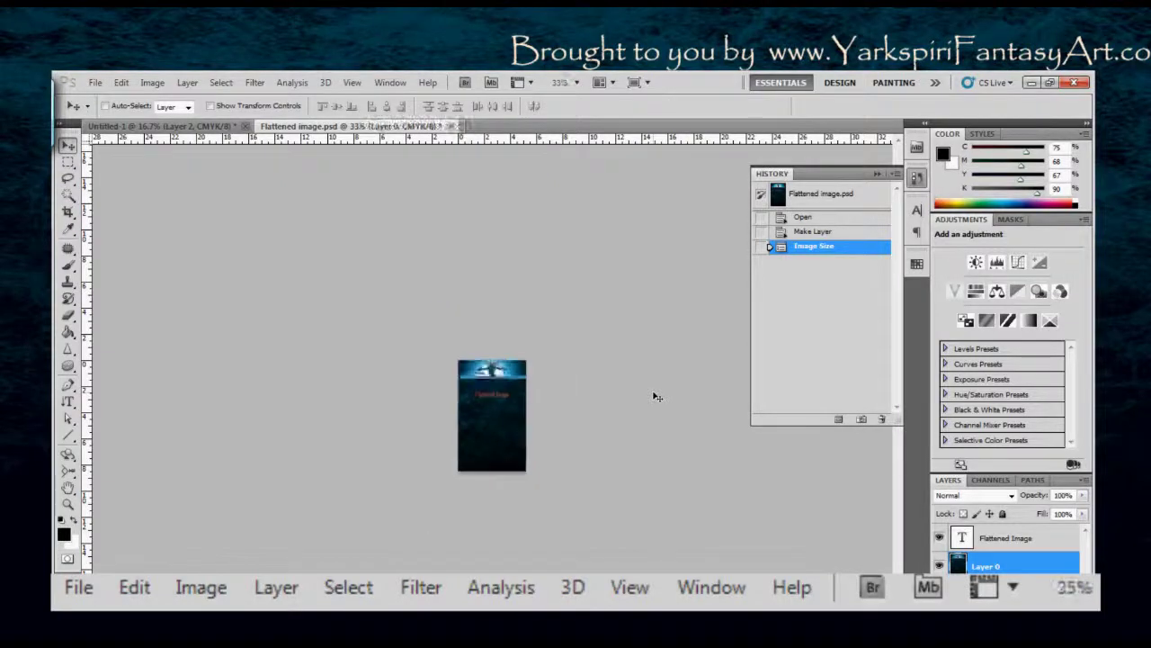
{"action": "left_click_drag", "start_coordinate": [545, 319], "coordinate": [512, 479]}
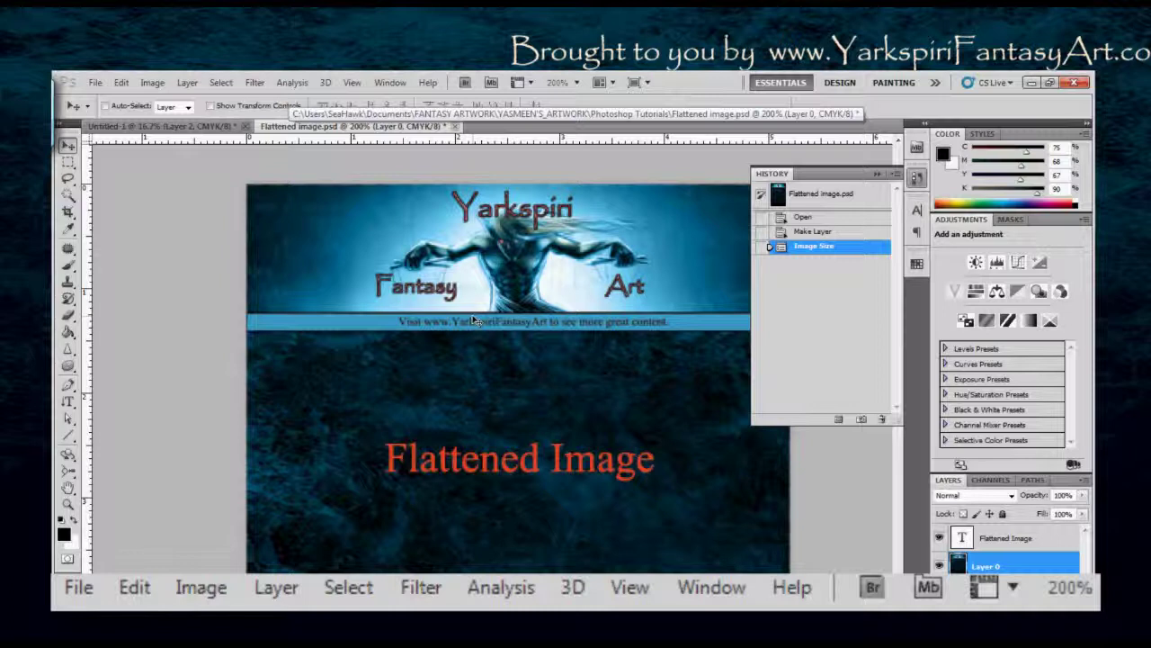
{"action": "left_click", "coordinate": [95, 83]}
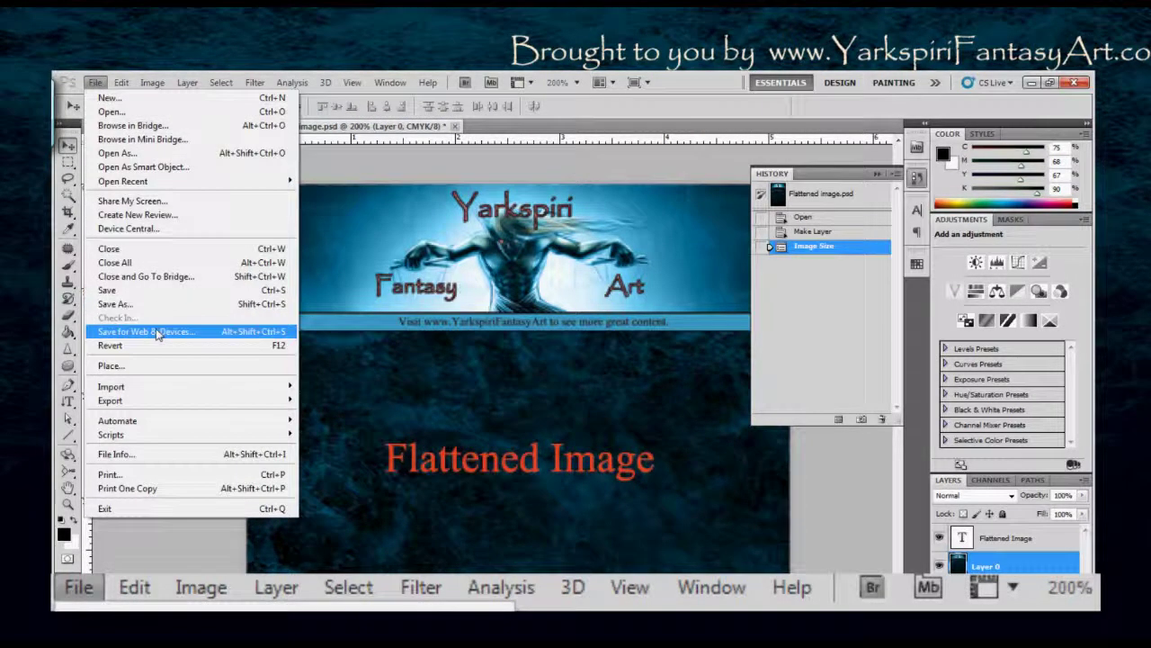
Open Save for Web & Devices and magnify the JPEG previews to 200%, centred on the banner
{"action": "left_click", "coordinate": [155, 332]}
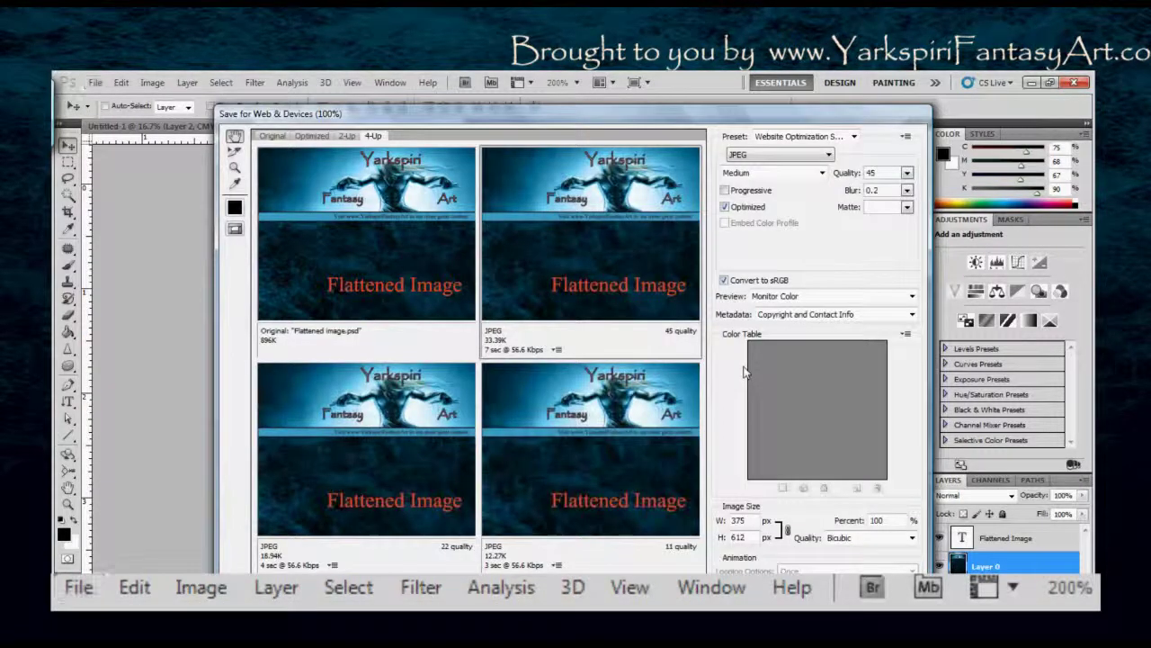
{"action": "left_click_drag", "start_coordinate": [648, 225], "coordinate": [609, 226]}
{"action": "left_click", "coordinate": [854, 137]}
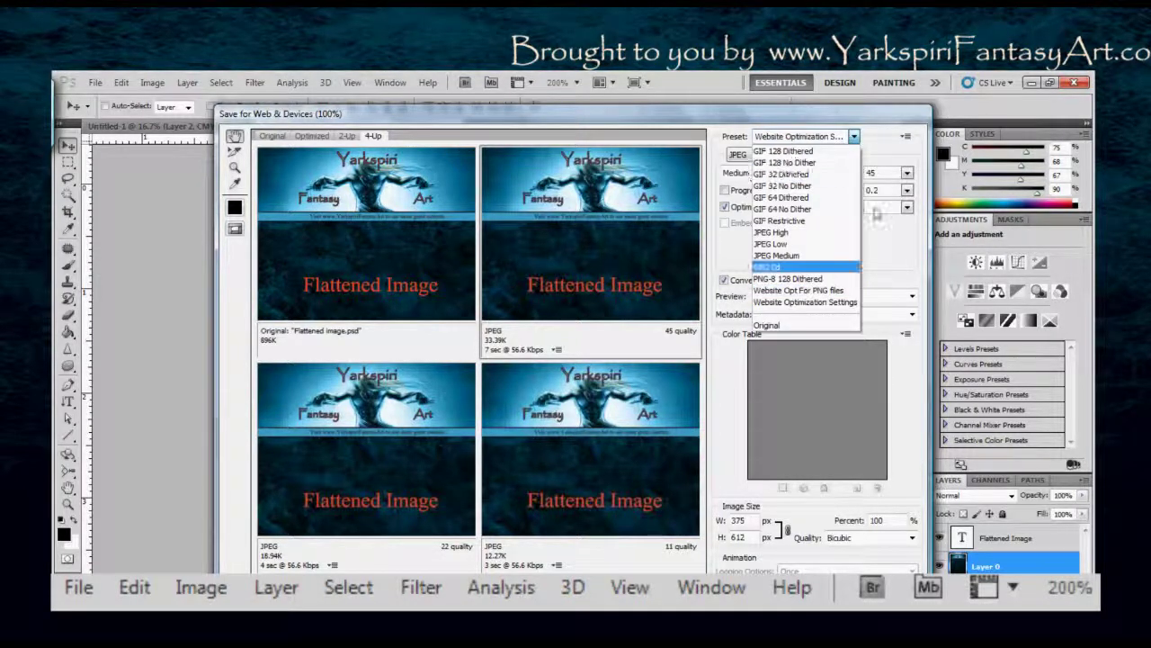
{"action": "left_click", "coordinate": [619, 258]}
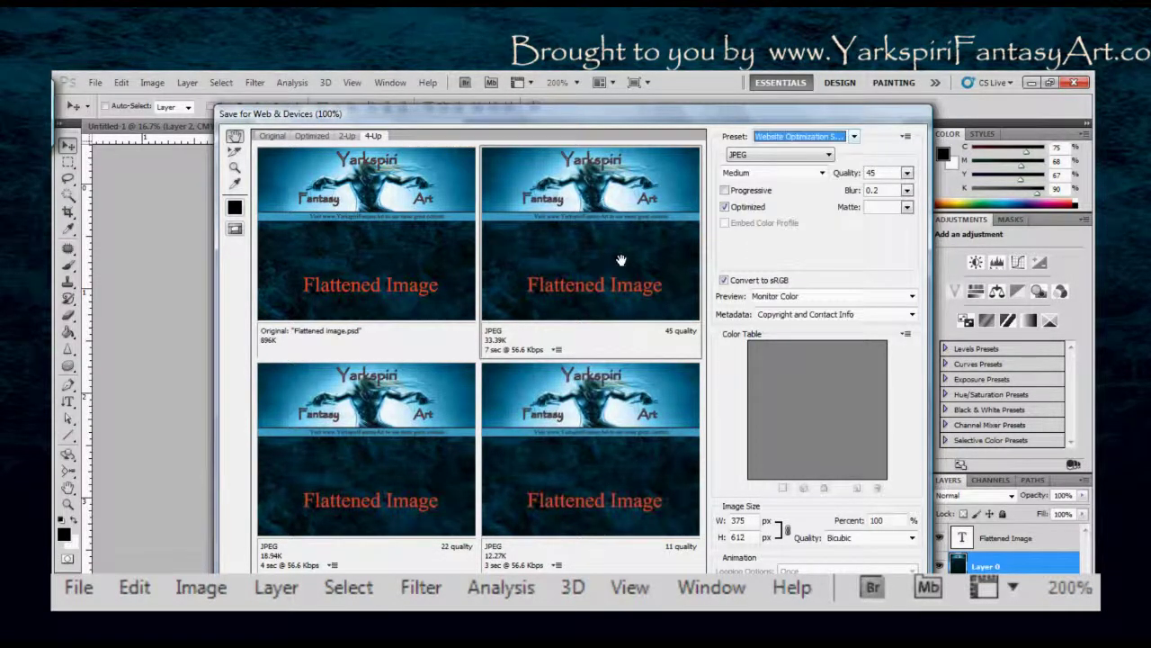
{"action": "left_click_drag", "start_coordinate": [614, 232], "coordinate": [607, 239]}
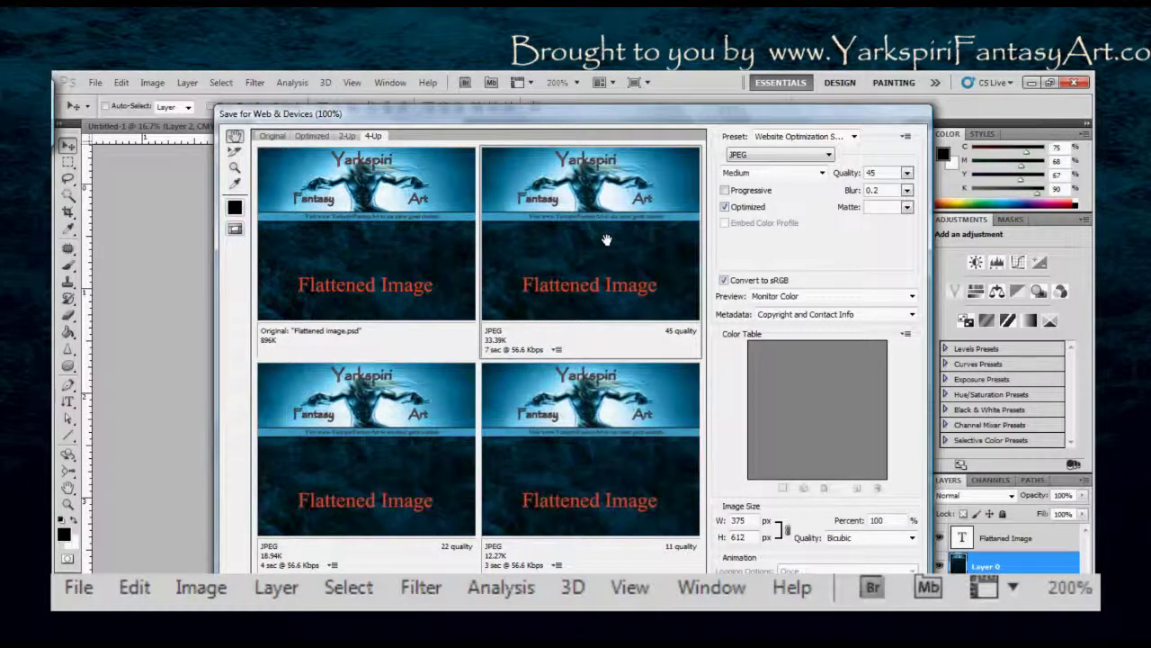
{"action": "key", "text": "ctrl+plus"}
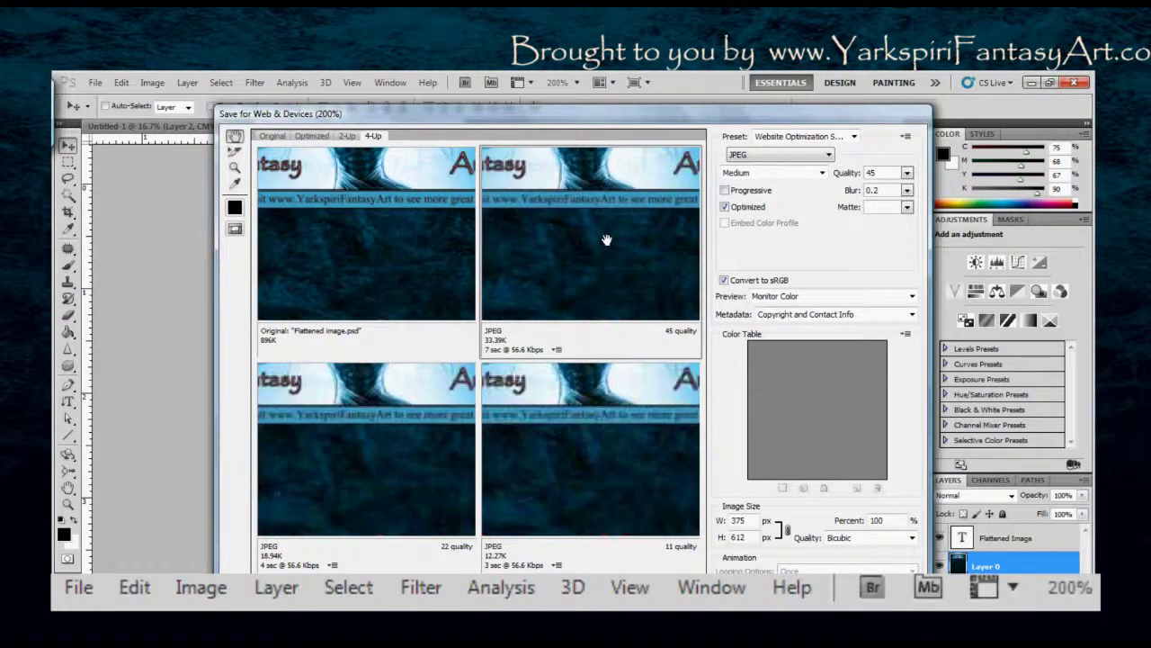
{"action": "scroll", "coordinate": [590, 200], "scroll_direction": "up", "scroll_amount": 3}
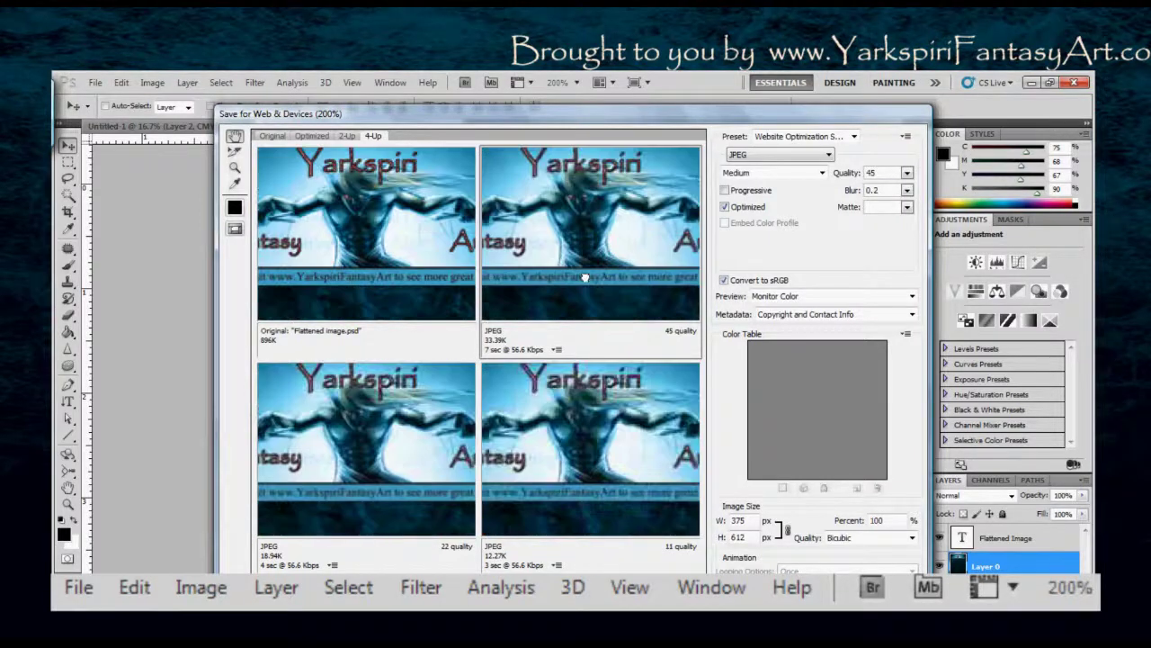
{"action": "left_click_drag", "start_coordinate": [586, 236], "coordinate": [591, 250]}
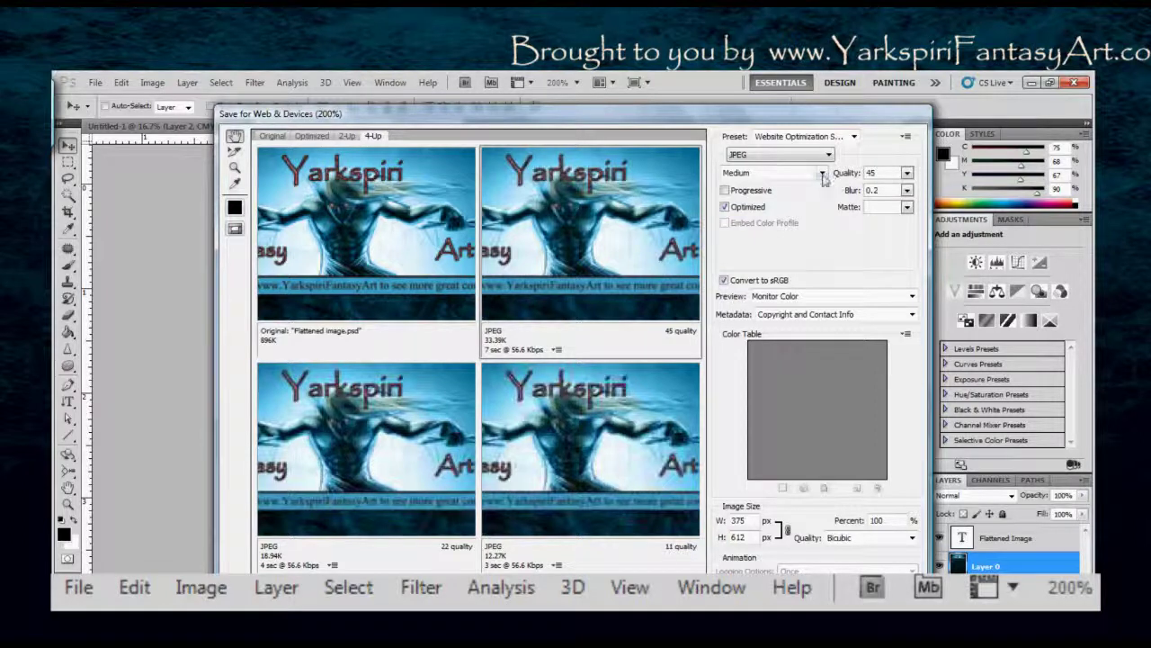
{"action": "left_click", "coordinate": [822, 174]}
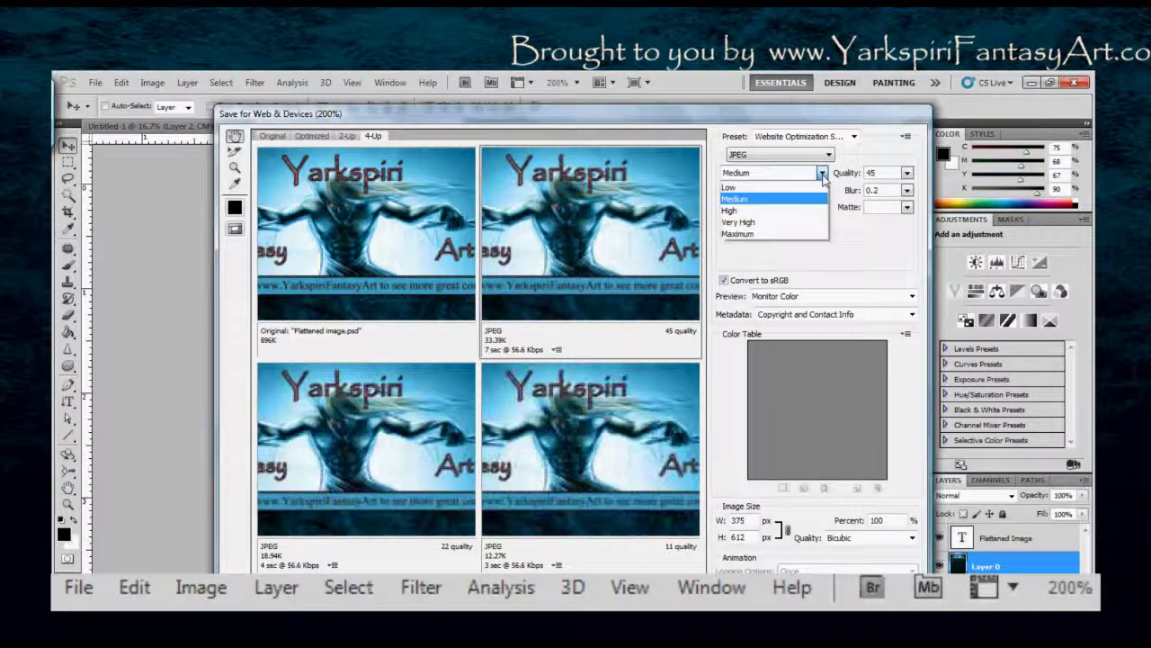
Try High then Medium JPEG quality, then set the Quality slider to 68
{"action": "left_click", "coordinate": [769, 210]}
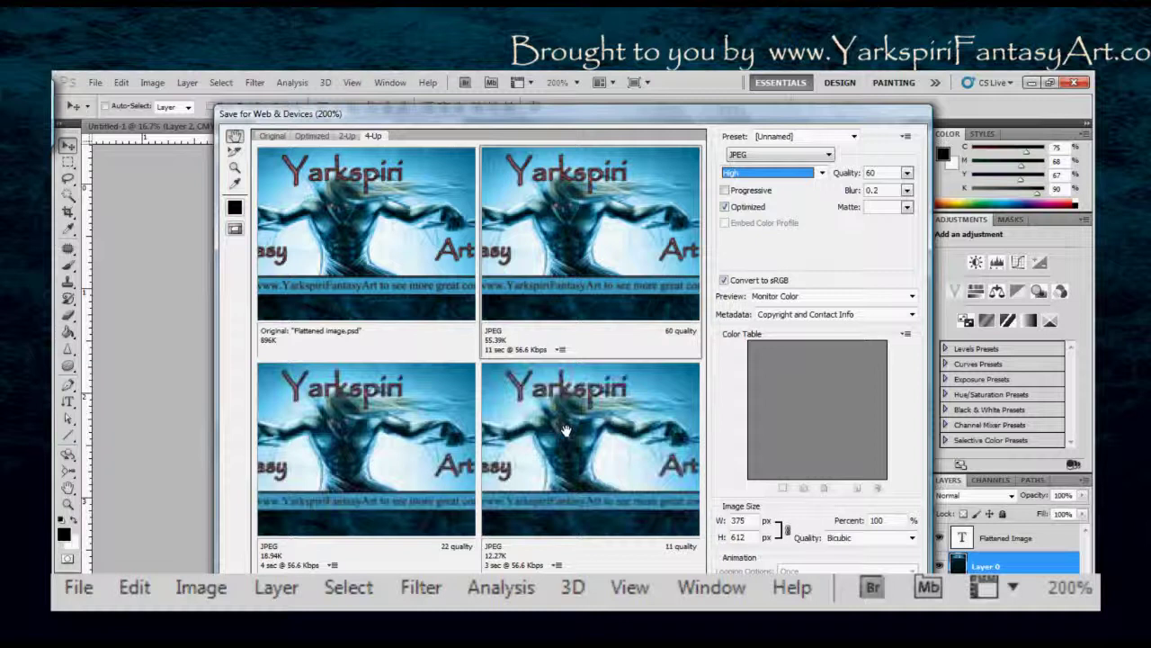
{"action": "left_click", "coordinate": [820, 174]}
{"action": "left_click", "coordinate": [751, 200]}
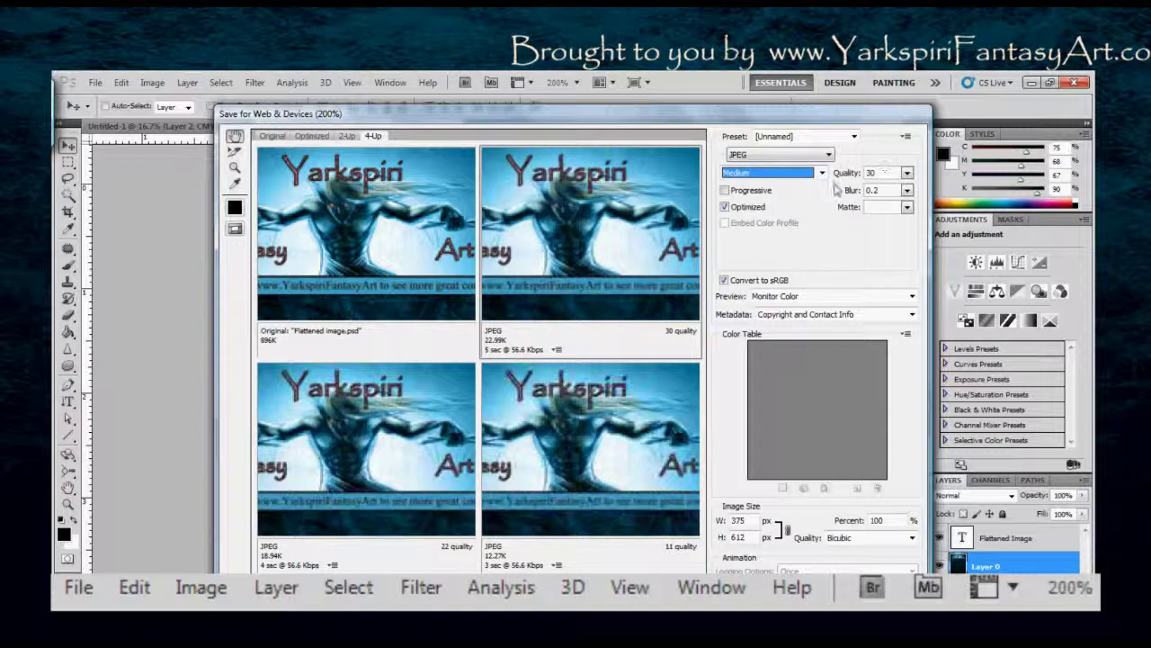
{"action": "left_click", "coordinate": [907, 174]}
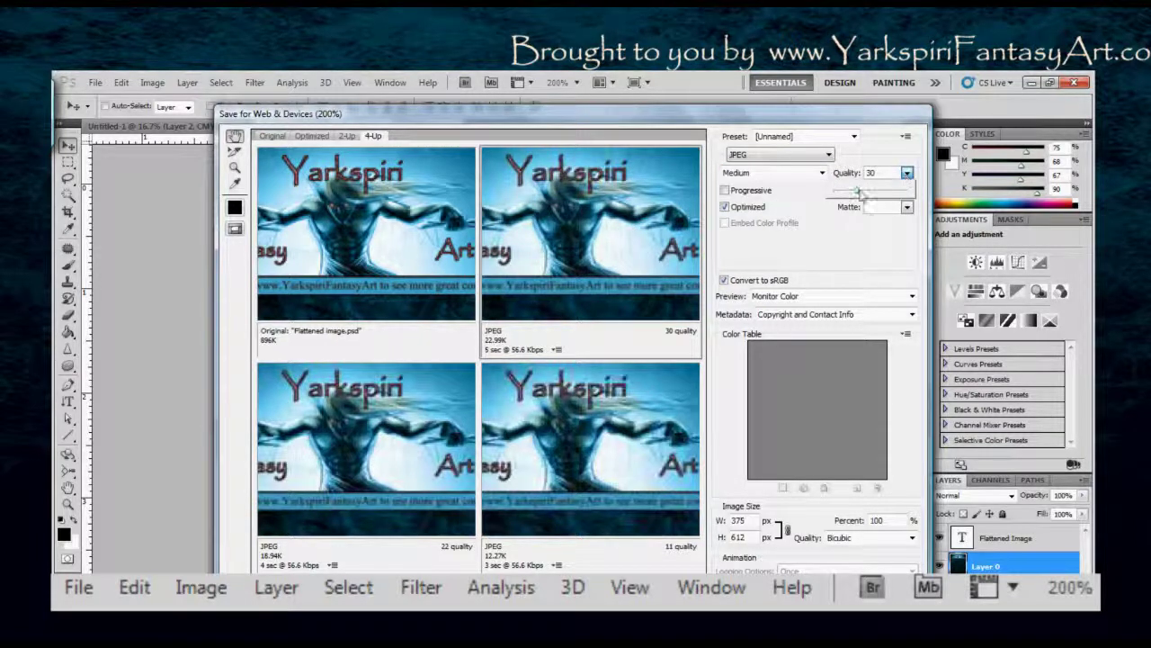
{"action": "left_click_drag", "start_coordinate": [858, 193], "coordinate": [888, 194]}
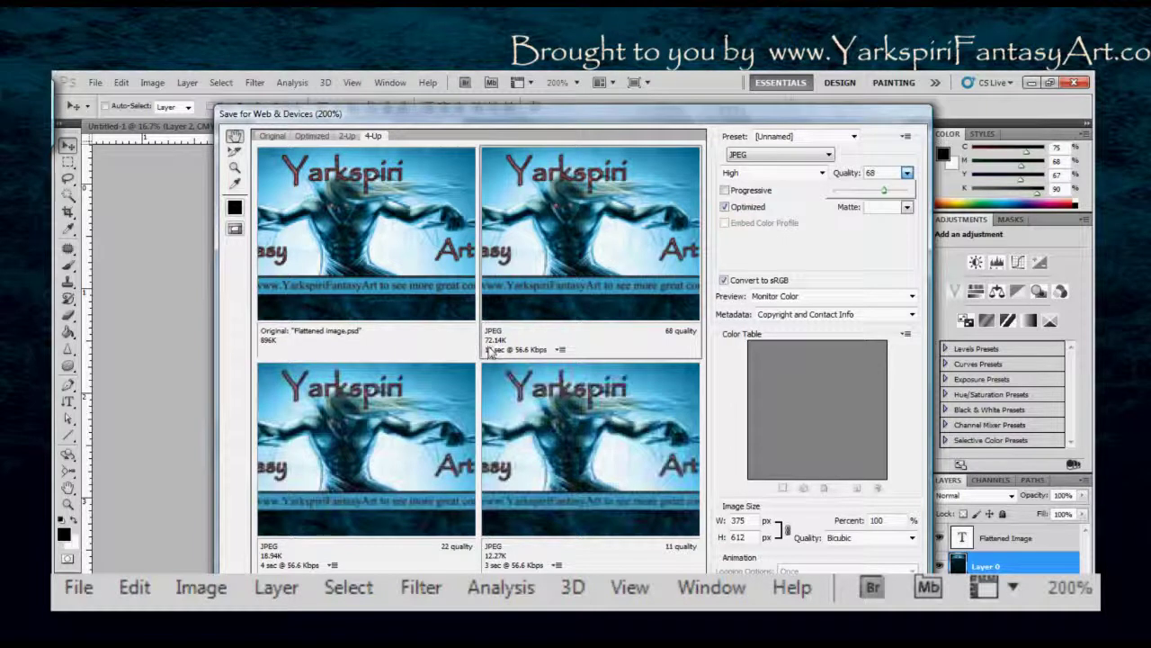
{"action": "left_click", "coordinate": [590, 227]}
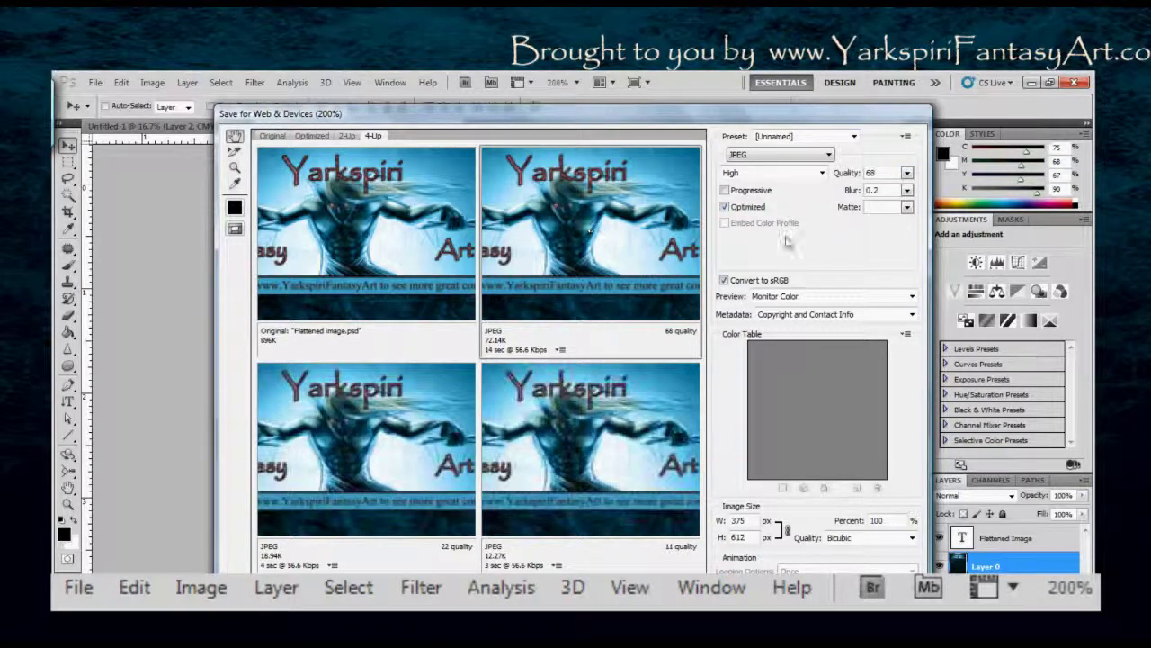
{"action": "left_click", "coordinate": [906, 190]}
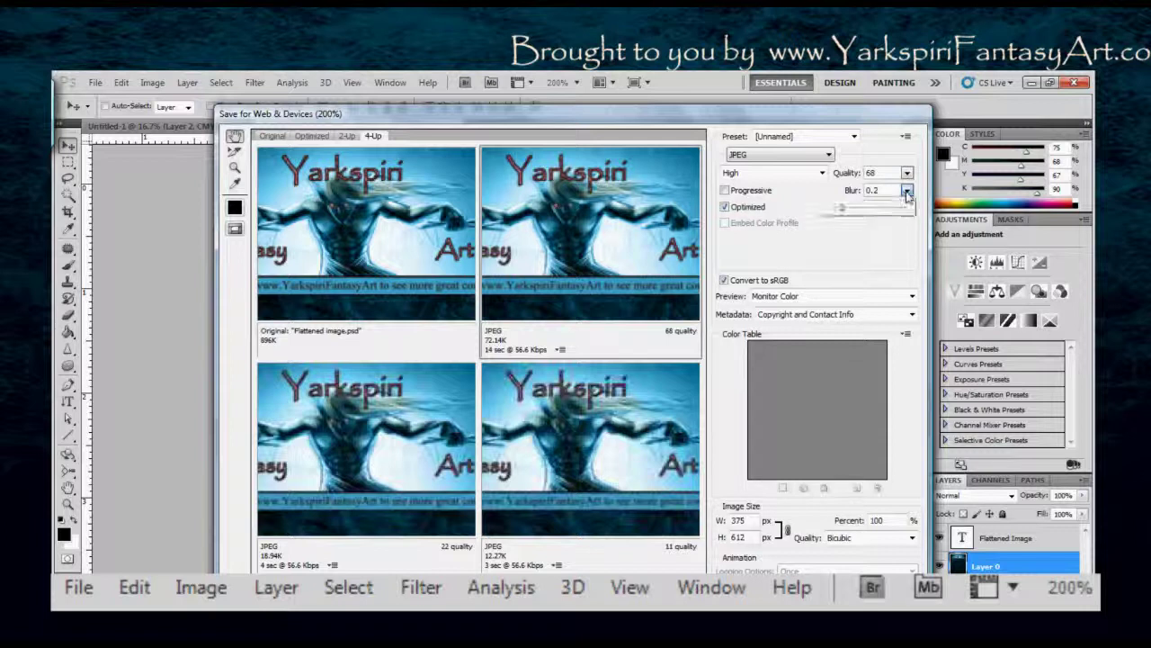
{"action": "left_click_drag", "start_coordinate": [843, 211], "coordinate": [840, 213]}
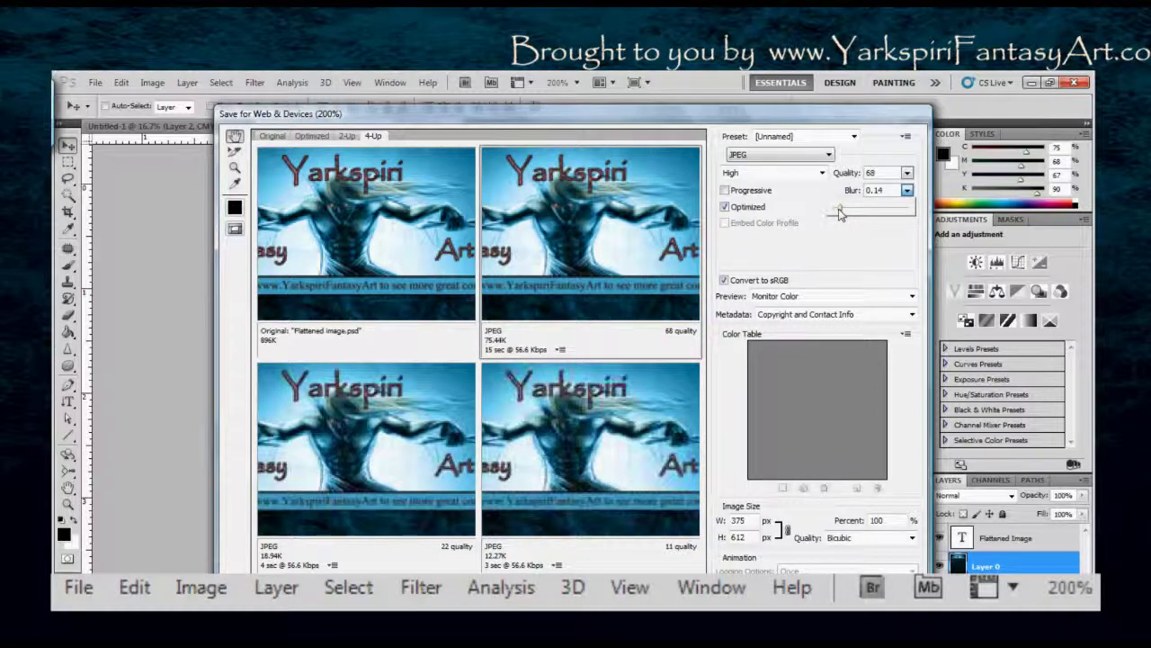
{"action": "left_click_drag", "start_coordinate": [840, 213], "coordinate": [837, 213]}
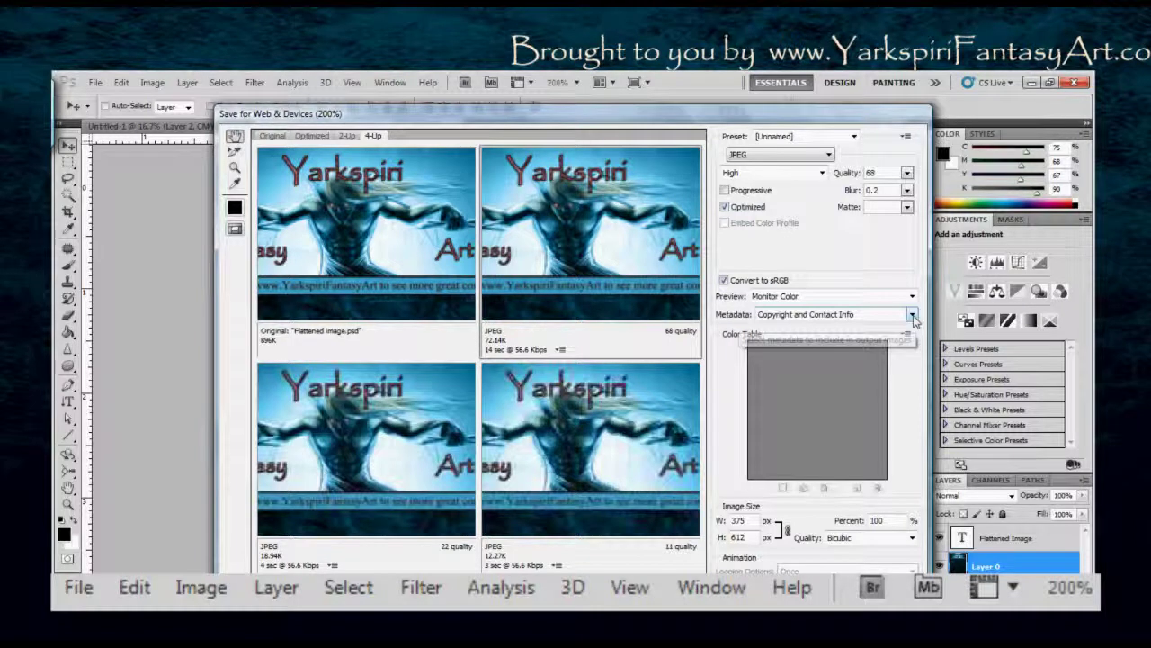
{"action": "left_click", "coordinate": [912, 315]}
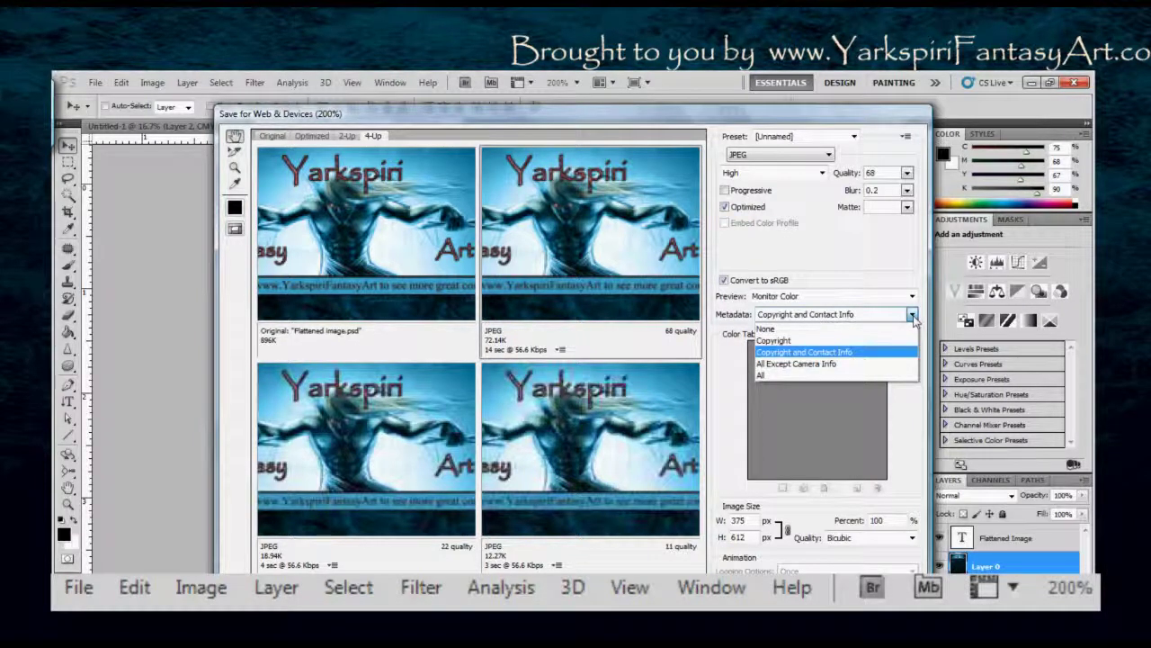
{"action": "left_click", "coordinate": [912, 315]}
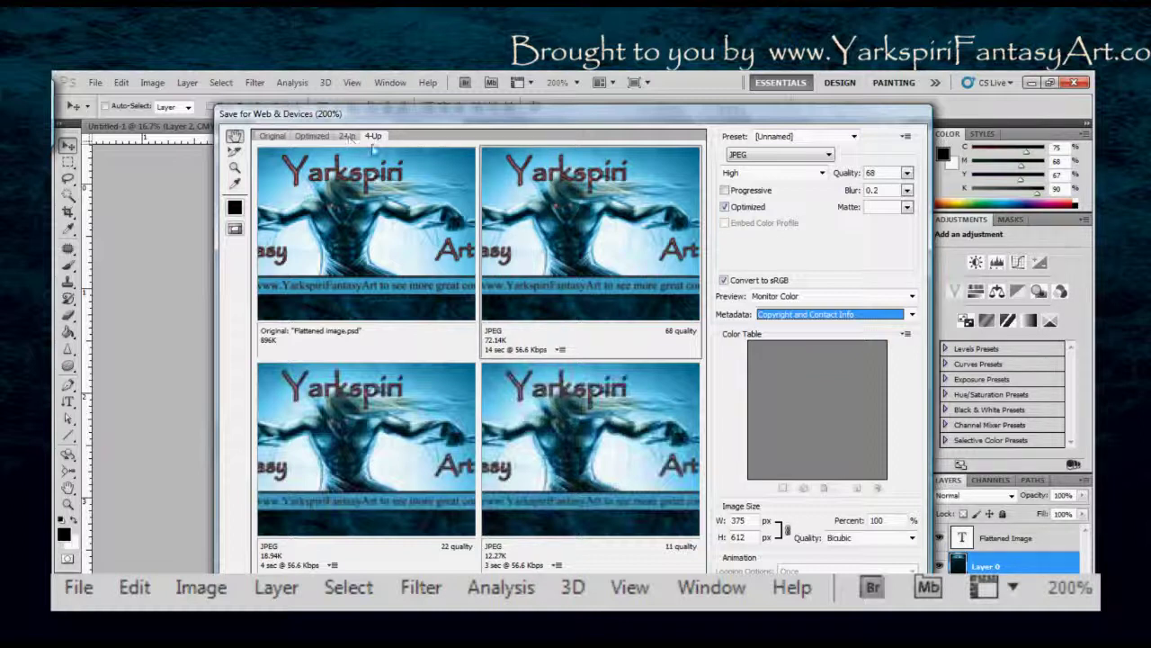
Cycle through 2-Up, Optimized and Original views, then settle on 4-Up comparing qualities 68, 34, 17
{"action": "left_click", "coordinate": [347, 137]}
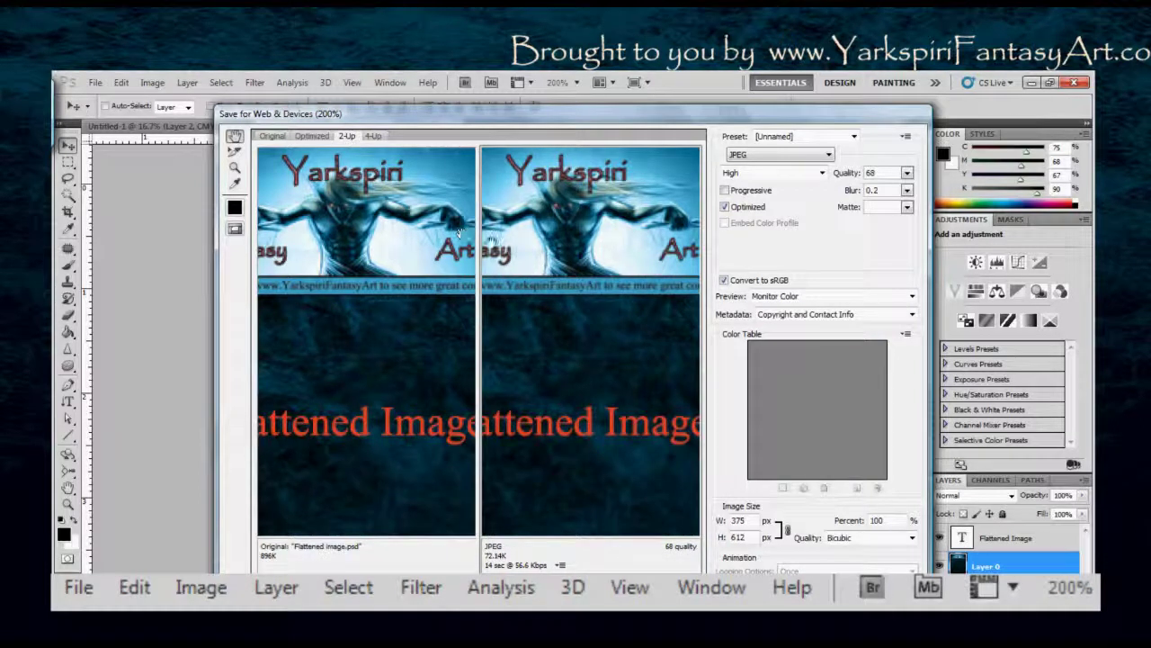
{"action": "left_click", "coordinate": [311, 136]}
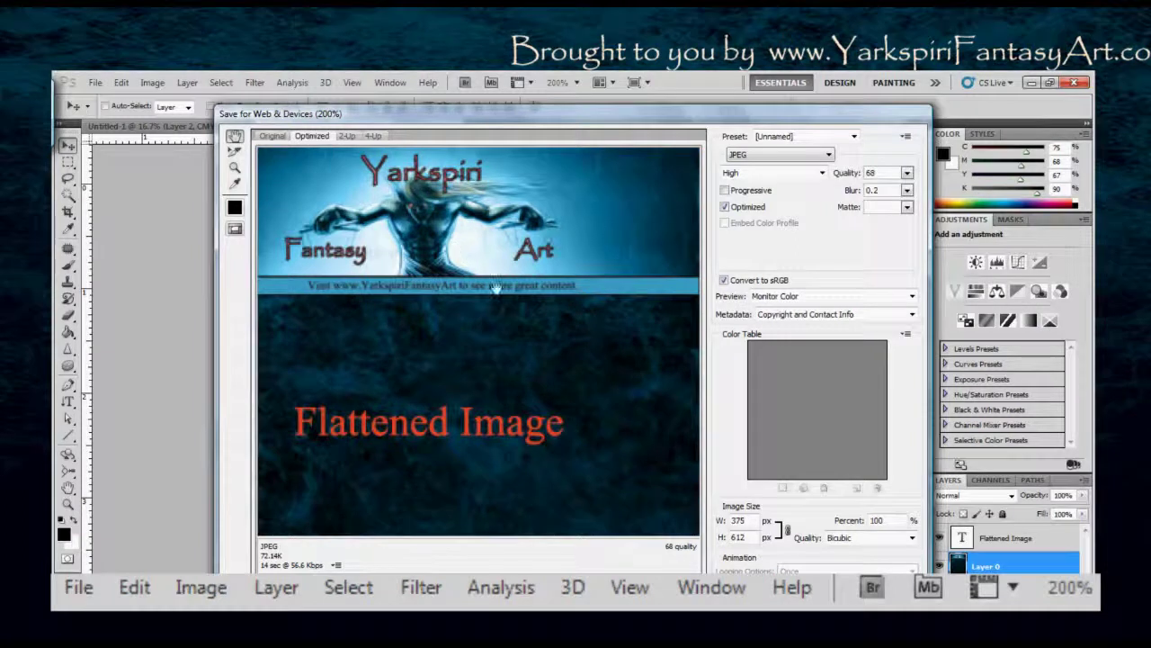
{"action": "left_click", "coordinate": [272, 136]}
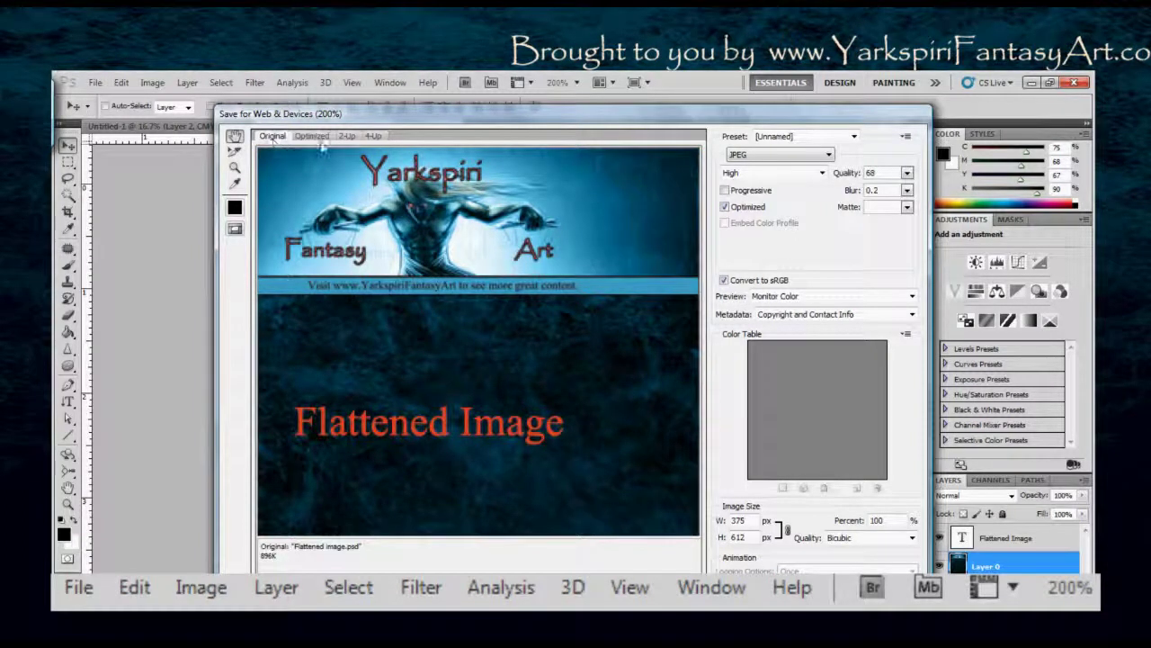
{"action": "left_click", "coordinate": [374, 136]}
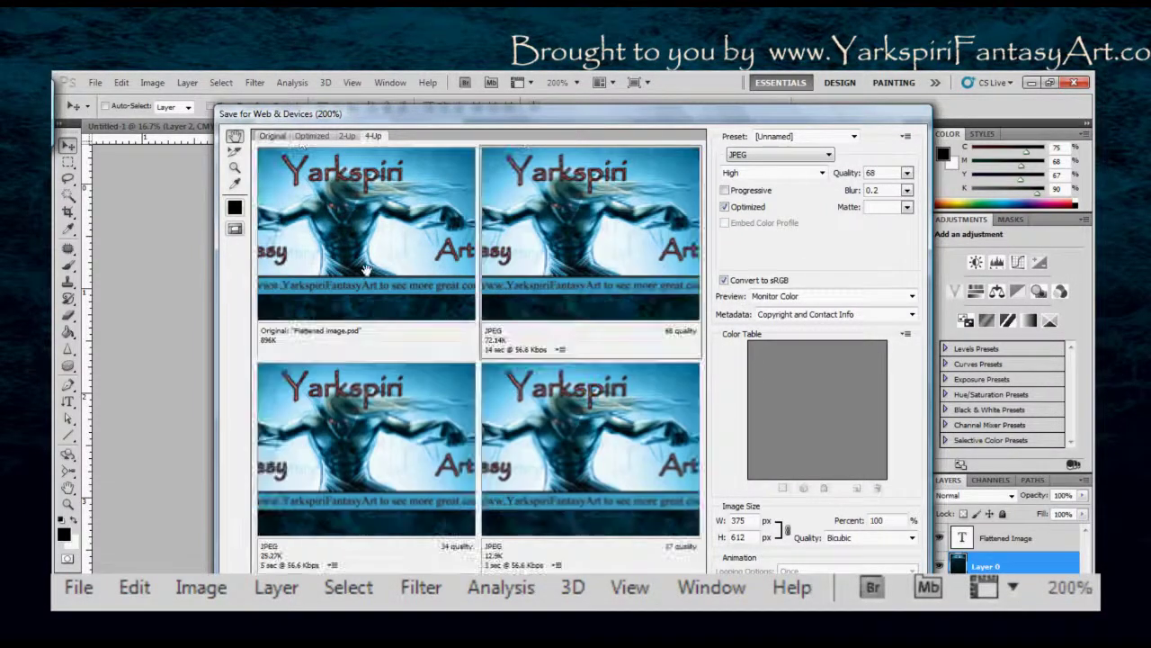
{"action": "mouse_move", "coordinate": [621, 211]}
{"action": "left_mouse_down"}
{"action": "mouse_move", "coordinate": [589, 216]}
{"action": "mouse_move", "coordinate": [627, 208]}
{"action": "left_mouse_up"}
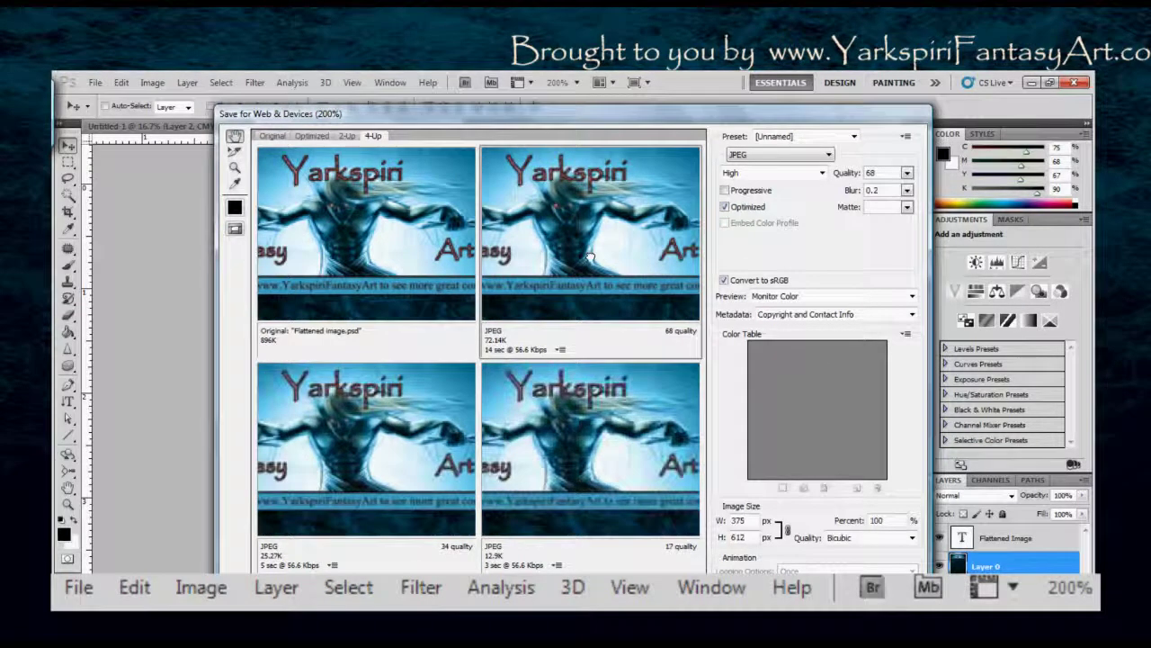
{"action": "left_click", "coordinate": [236, 231]}
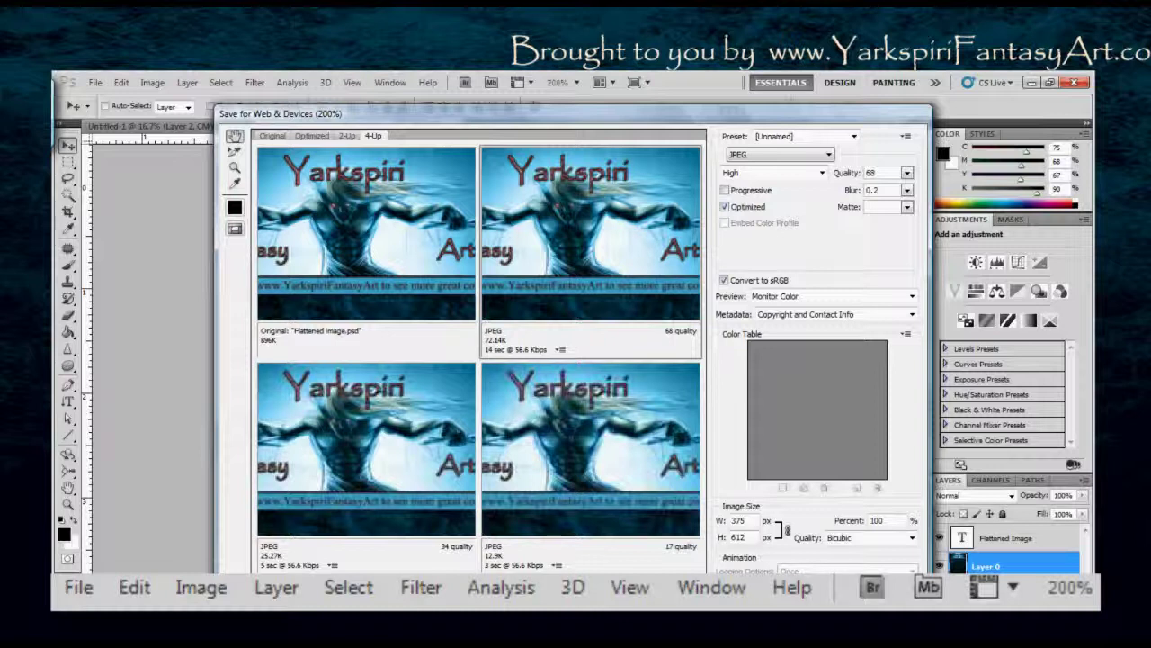
Close Save for Web and start File > Import > WIA Support with the dated subfolder option unchecked
{"action": "key", "text": "Escape"}
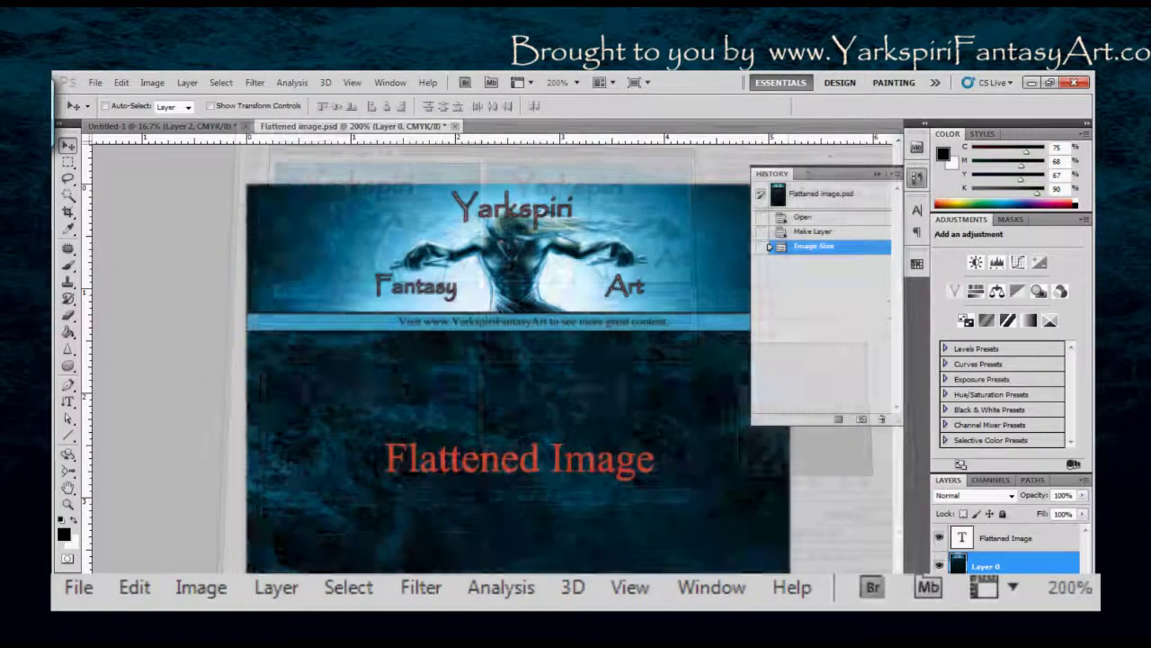
{"action": "left_click", "coordinate": [97, 83]}
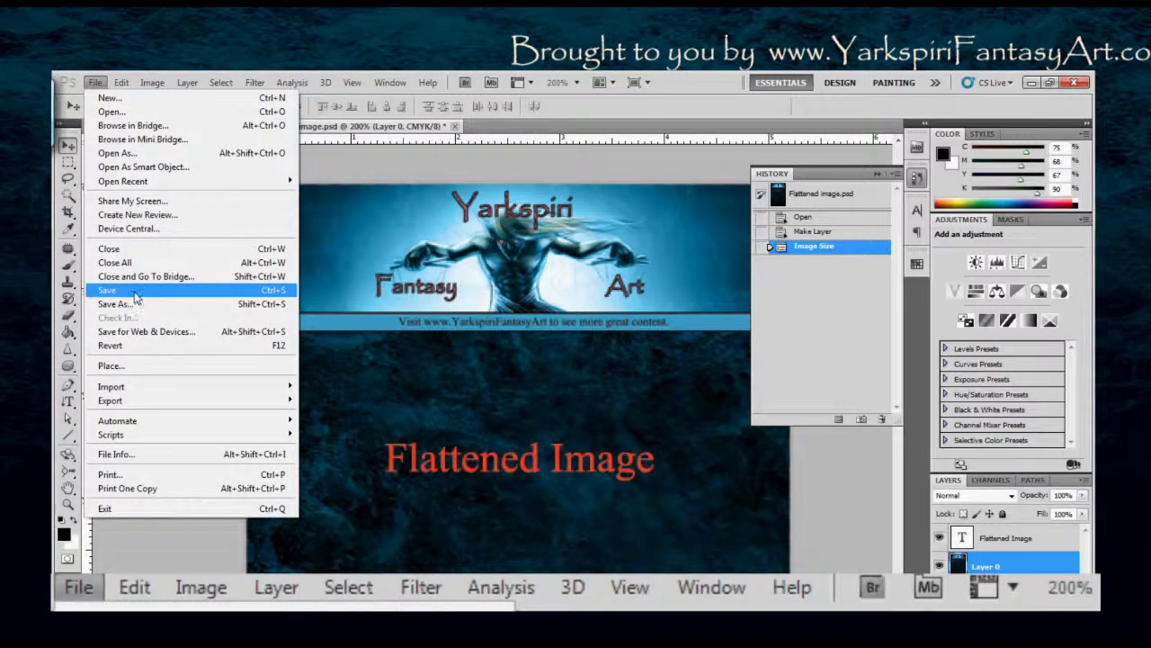
{"action": "mouse_move", "coordinate": [173, 395]}
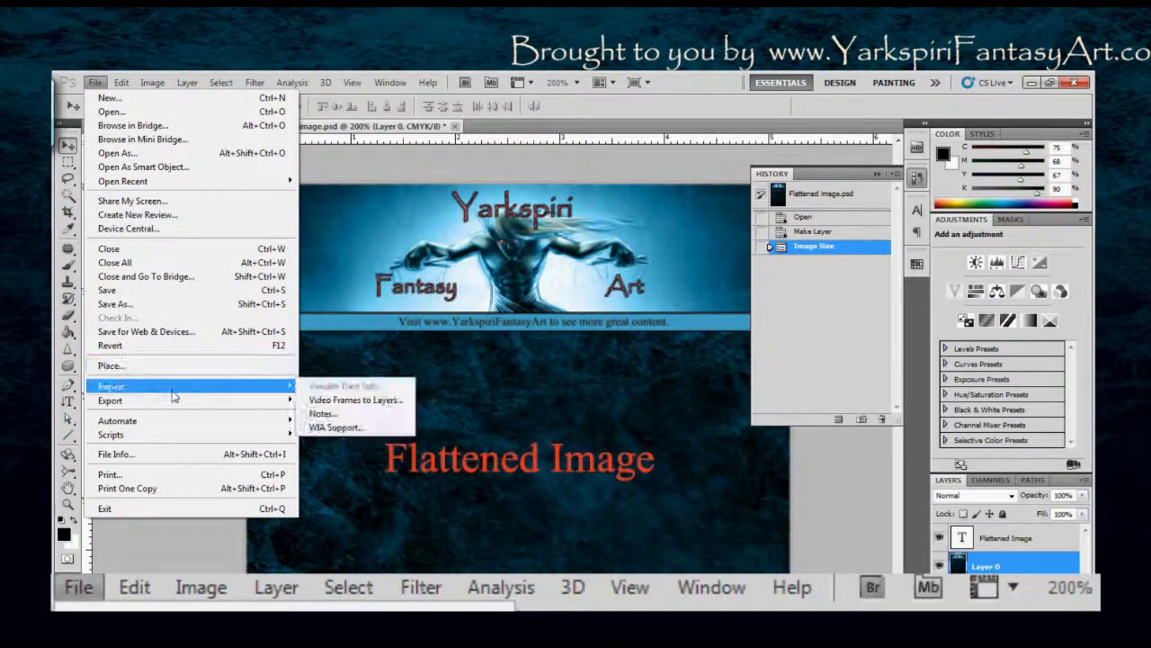
{"action": "left_click", "coordinate": [314, 427]}
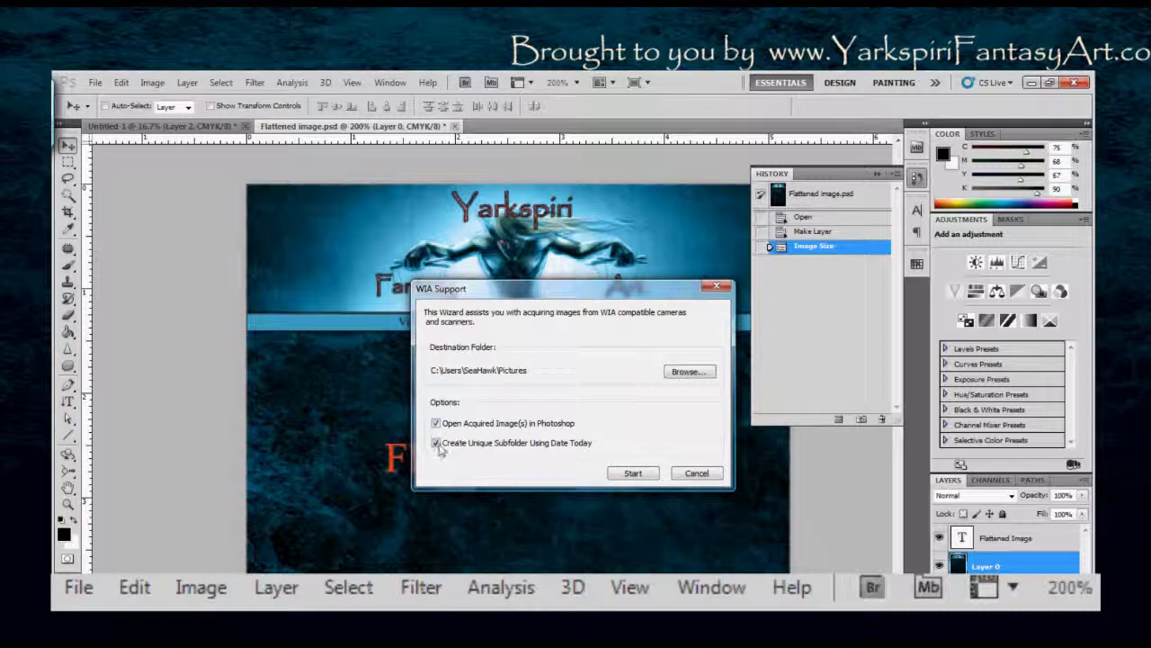
{"action": "left_click", "coordinate": [459, 447]}
{"action": "left_click", "coordinate": [635, 474]}
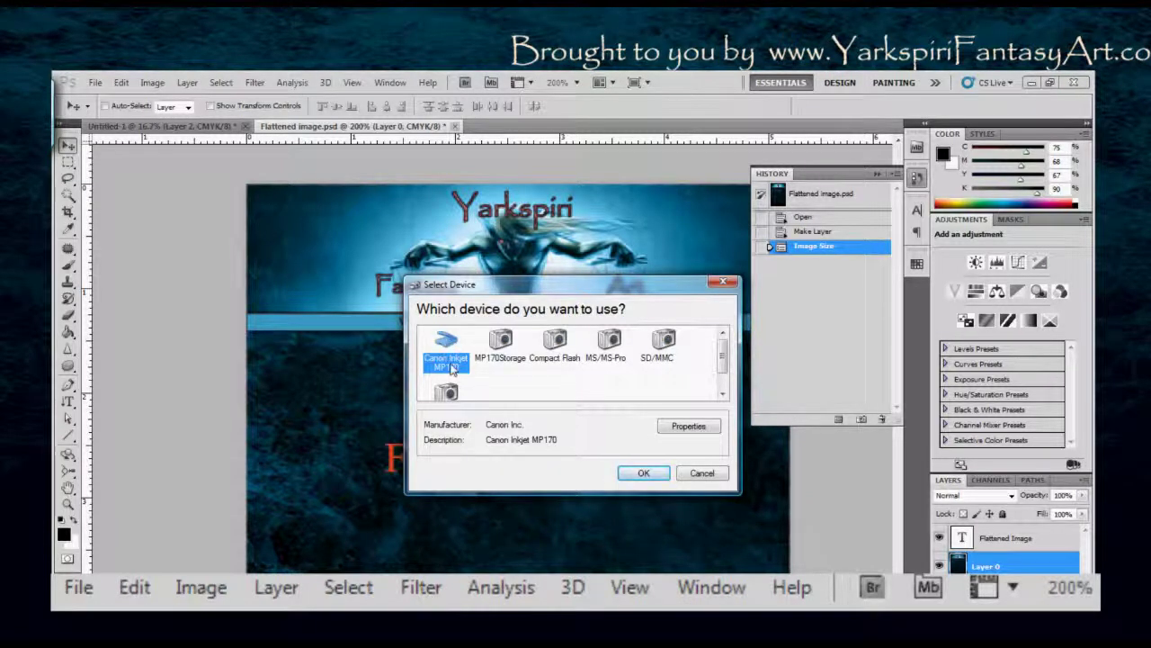
Inspect the Canon Inkjet MP170 properties, confirm it as the device, and pick Custom Settings
{"action": "left_click", "coordinate": [705, 434]}
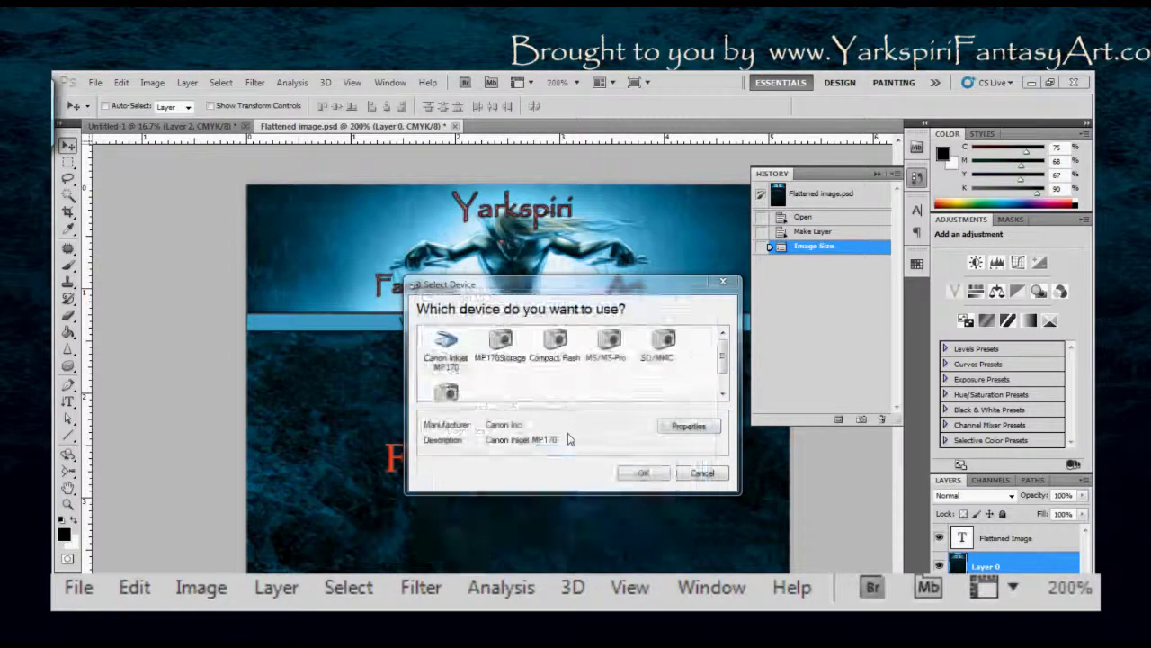
{"action": "key", "text": "Escape"}
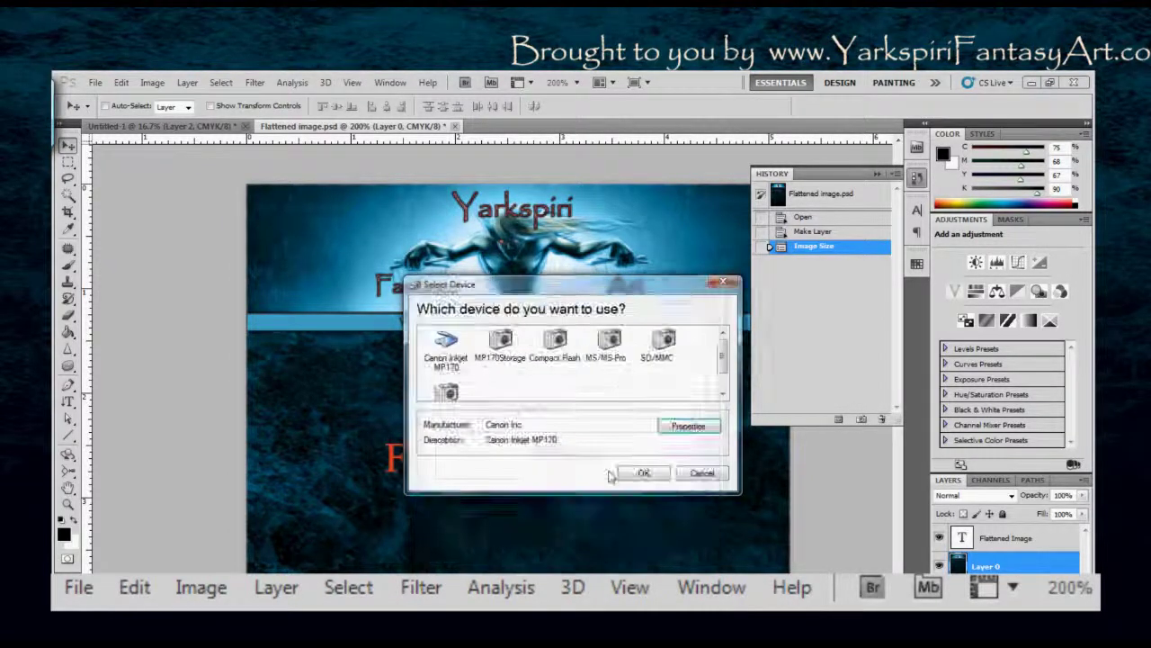
{"action": "left_click", "coordinate": [630, 476]}
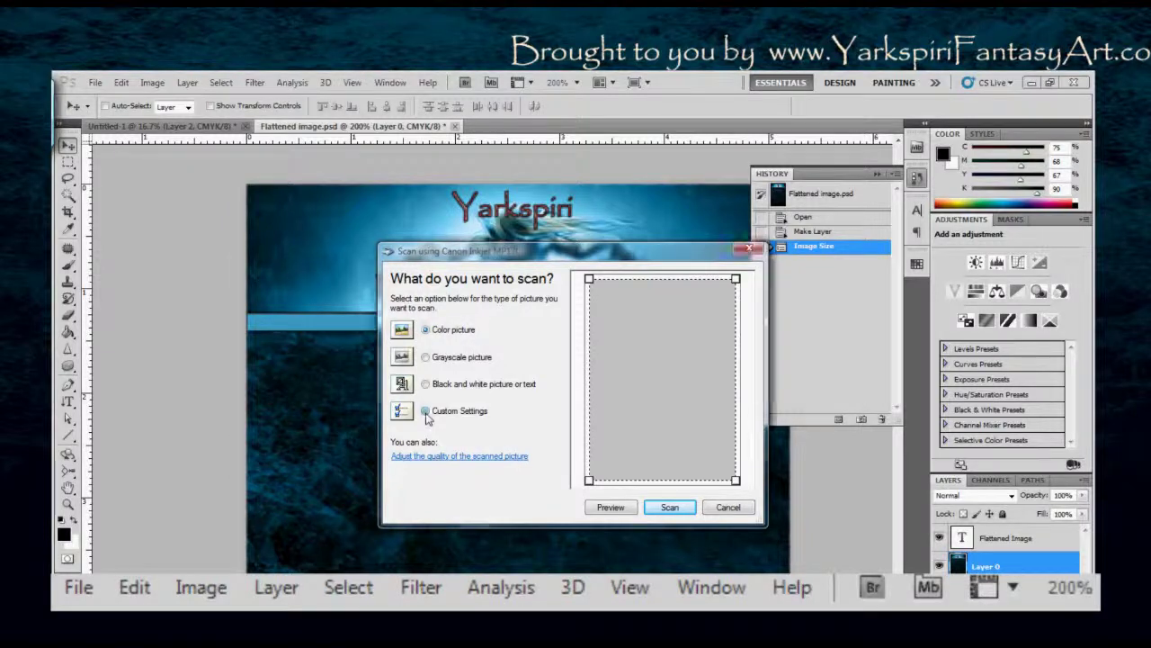
{"action": "left_click", "coordinate": [425, 411]}
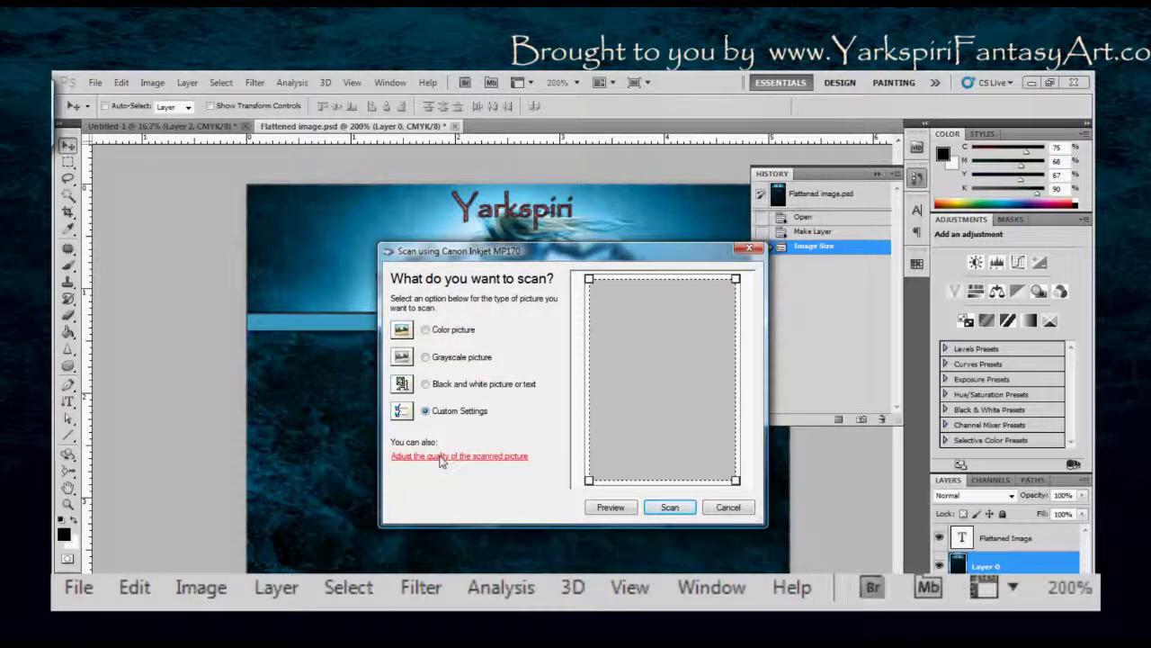
Leave the scanned-picture quality adjustments unchanged and run a preview scan of the scanner bed
{"action": "left_click", "coordinate": [437, 455]}
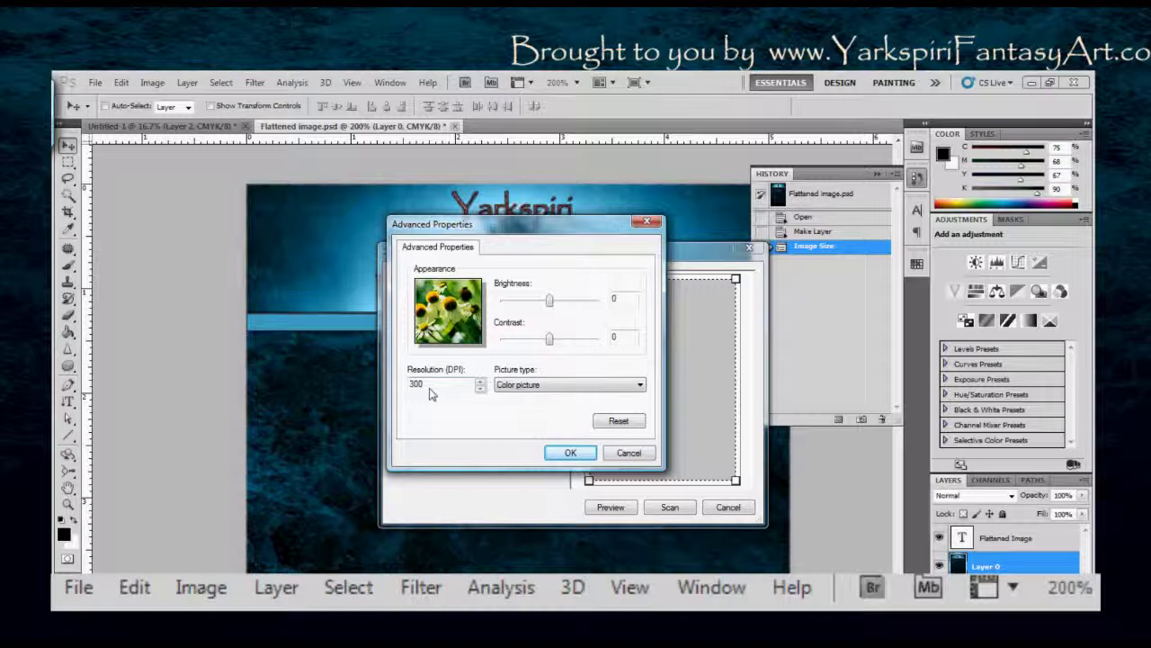
{"action": "left_click", "coordinate": [630, 453]}
{"action": "left_click", "coordinate": [611, 507]}
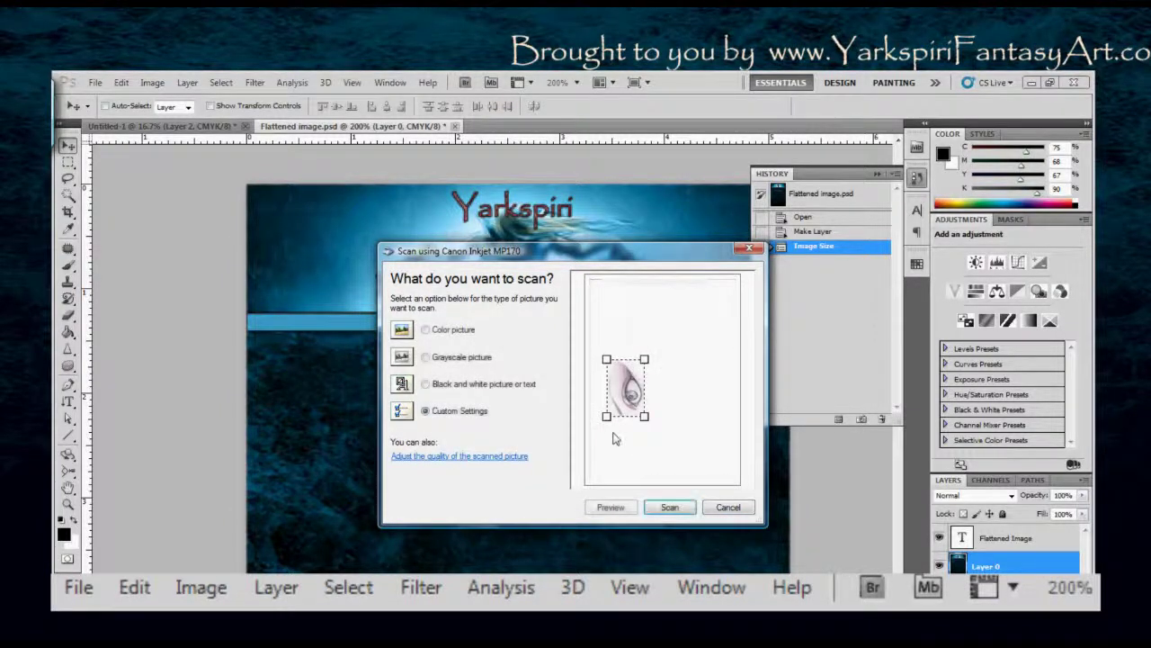
Enlarge the scan area around the drawing, then cancel the Canon MP170 scan dialog
{"action": "left_click_drag", "start_coordinate": [603, 429], "coordinate": [602, 433]}
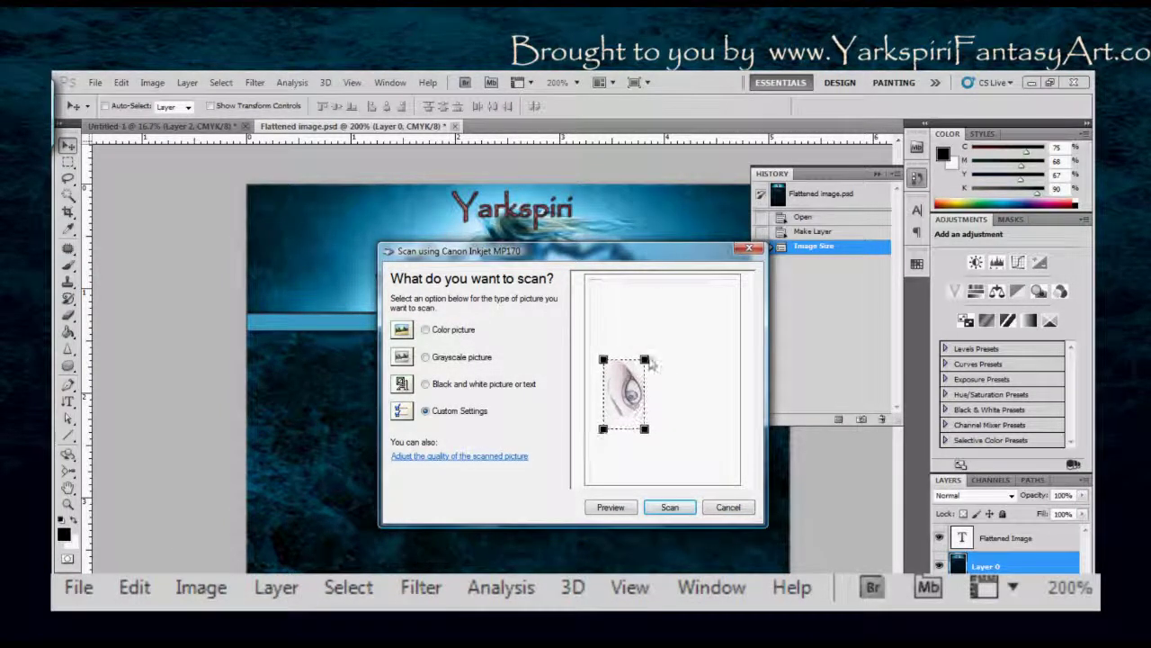
{"action": "left_click_drag", "start_coordinate": [645, 358], "coordinate": [600, 346]}
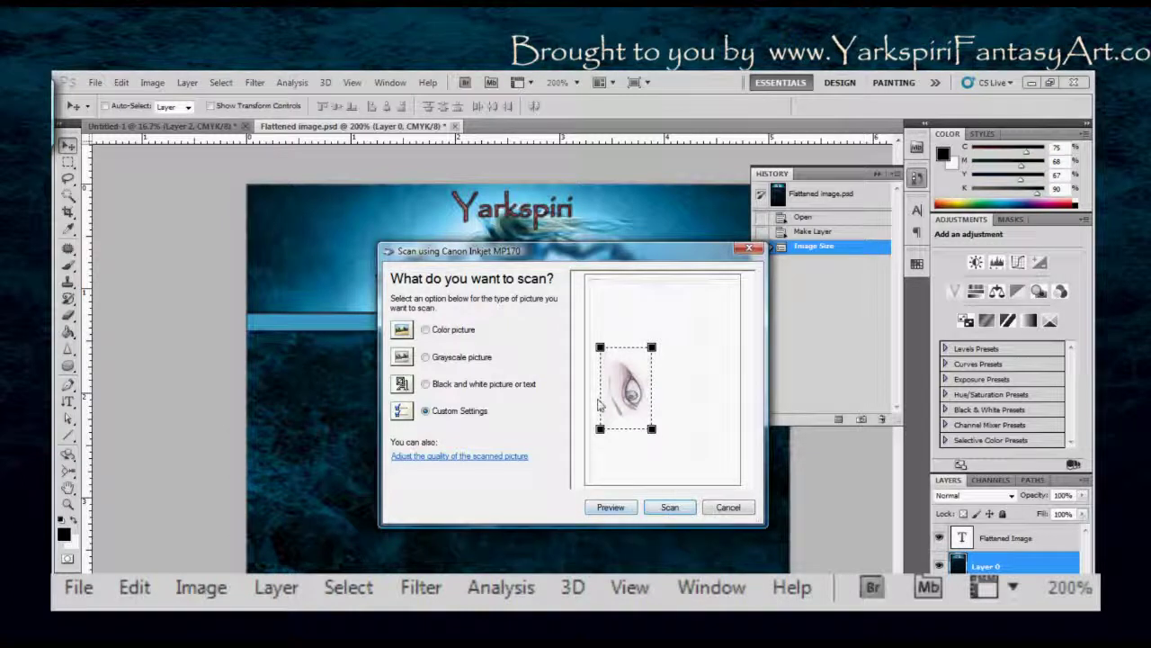
{"action": "left_click", "coordinate": [728, 507]}
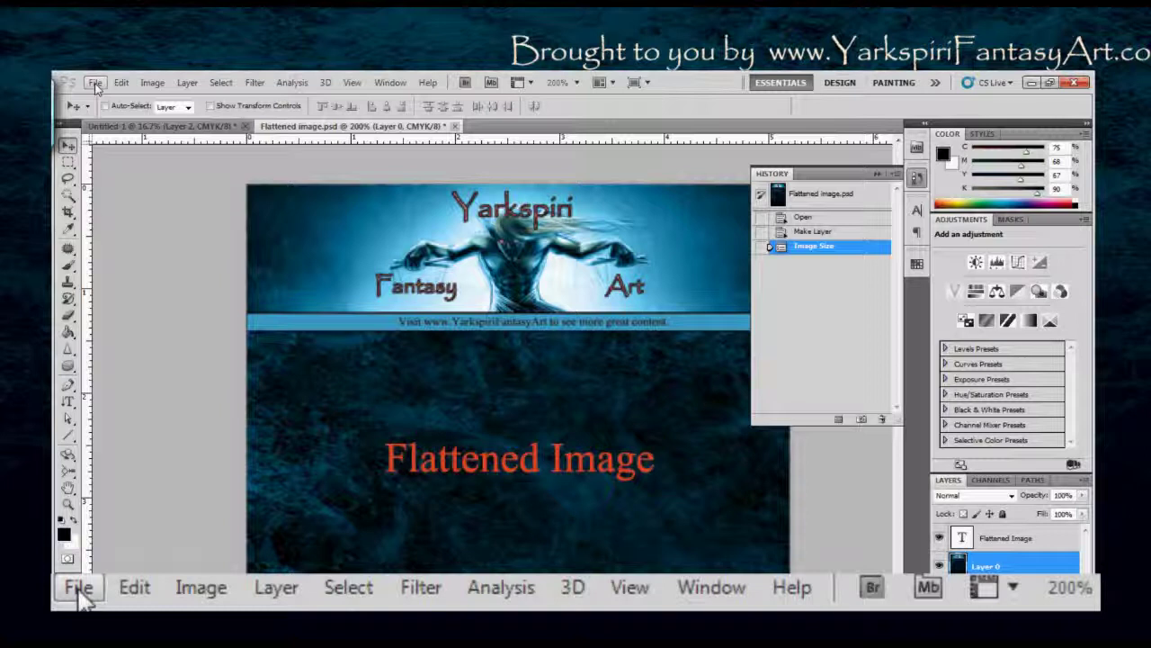
{"action": "left_click", "coordinate": [96, 82]}
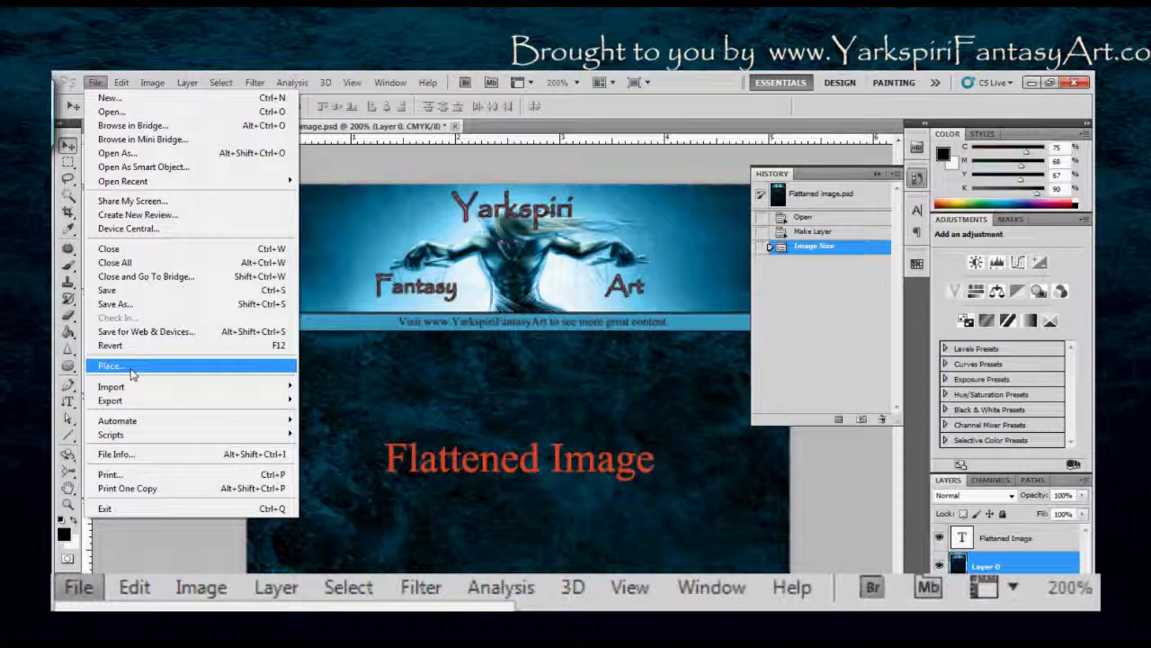
{"action": "mouse_move", "coordinate": [142, 402]}
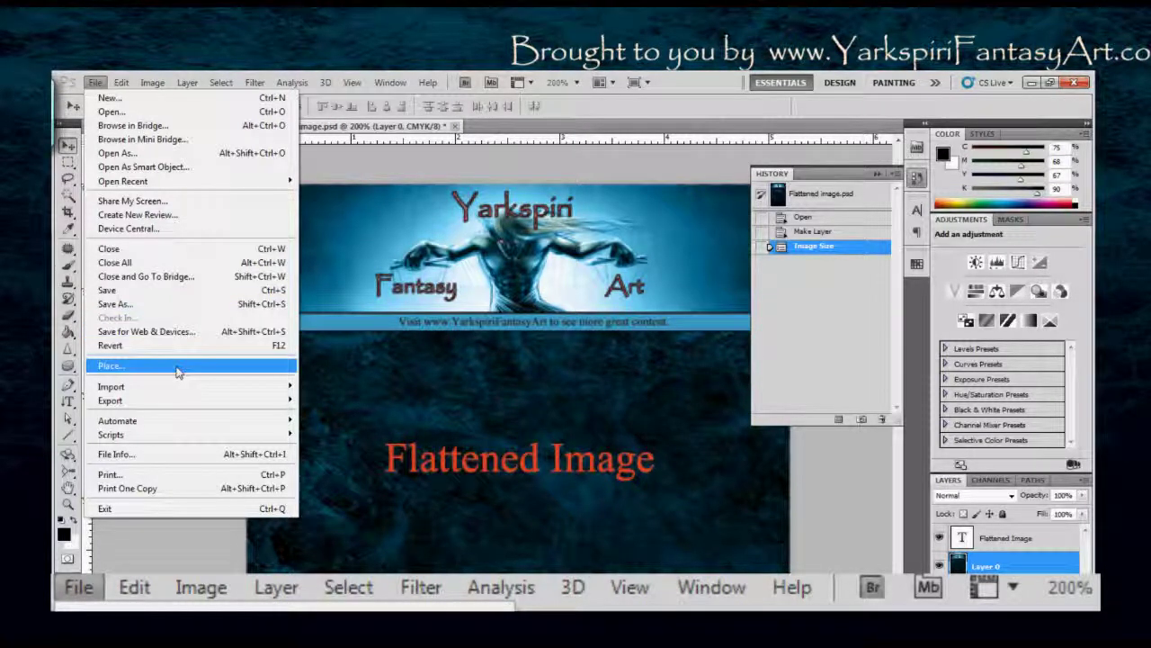
{"action": "left_click", "coordinate": [95, 83]}
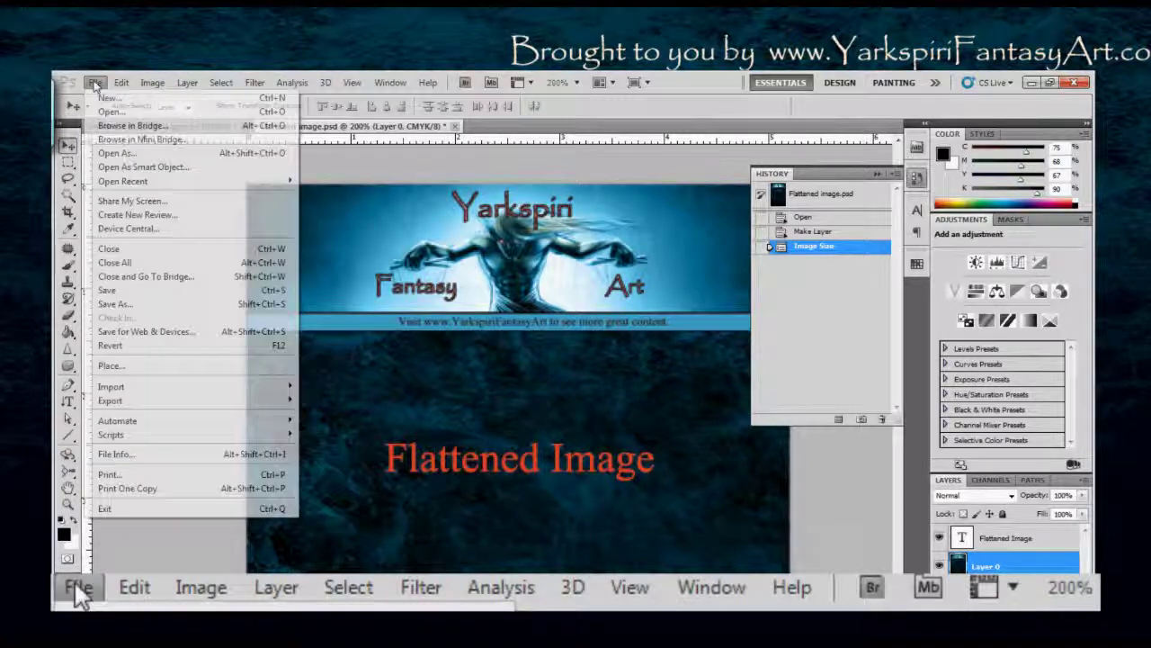